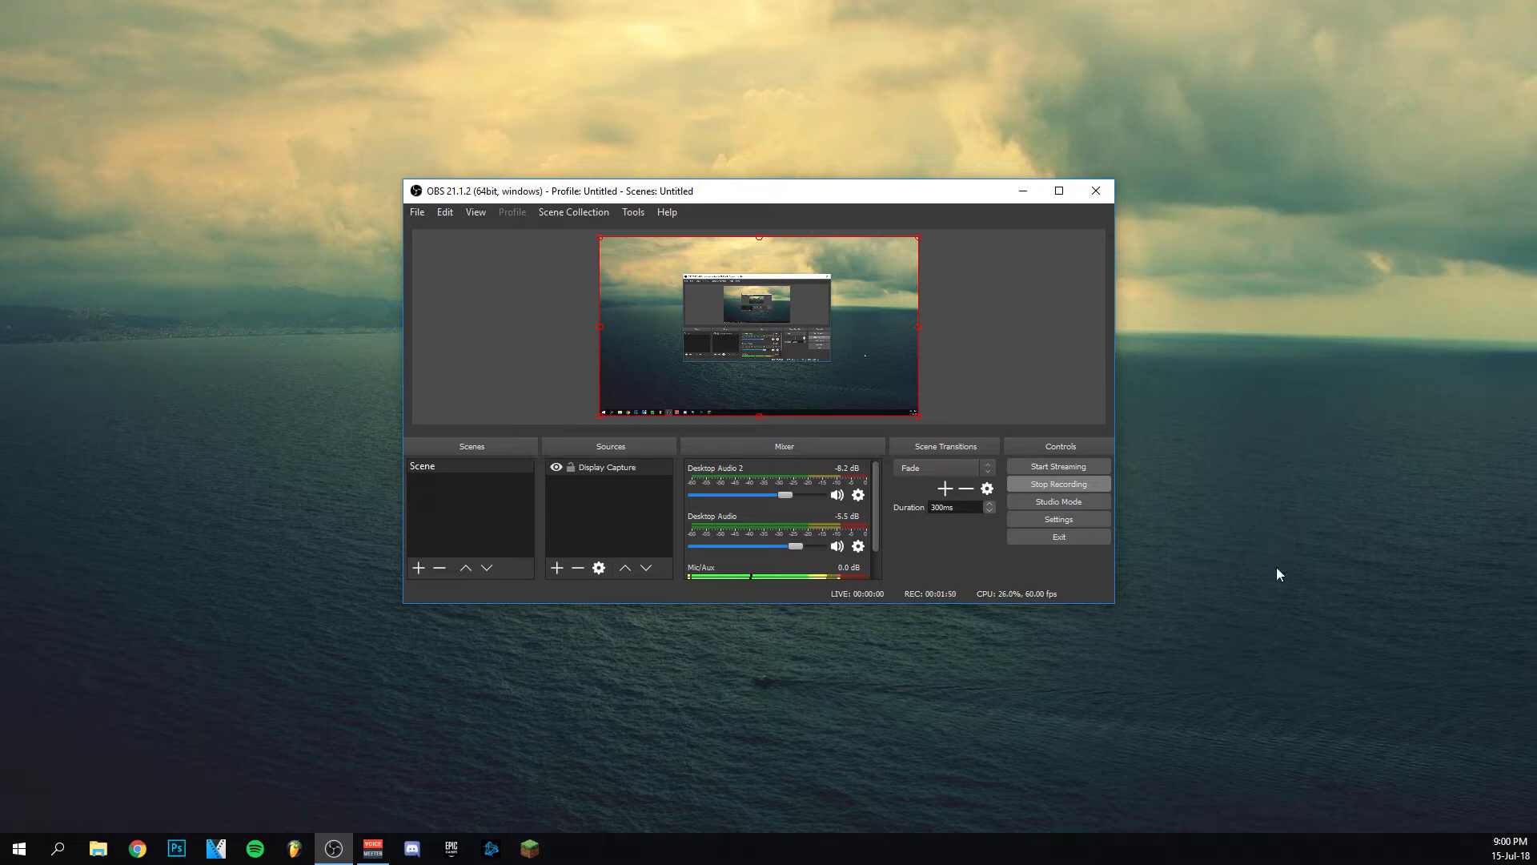
- Open the settings and review the General options, including the available themes and the output, projector and system tray options
left_click(1069, 521)
left_click(437, 260)
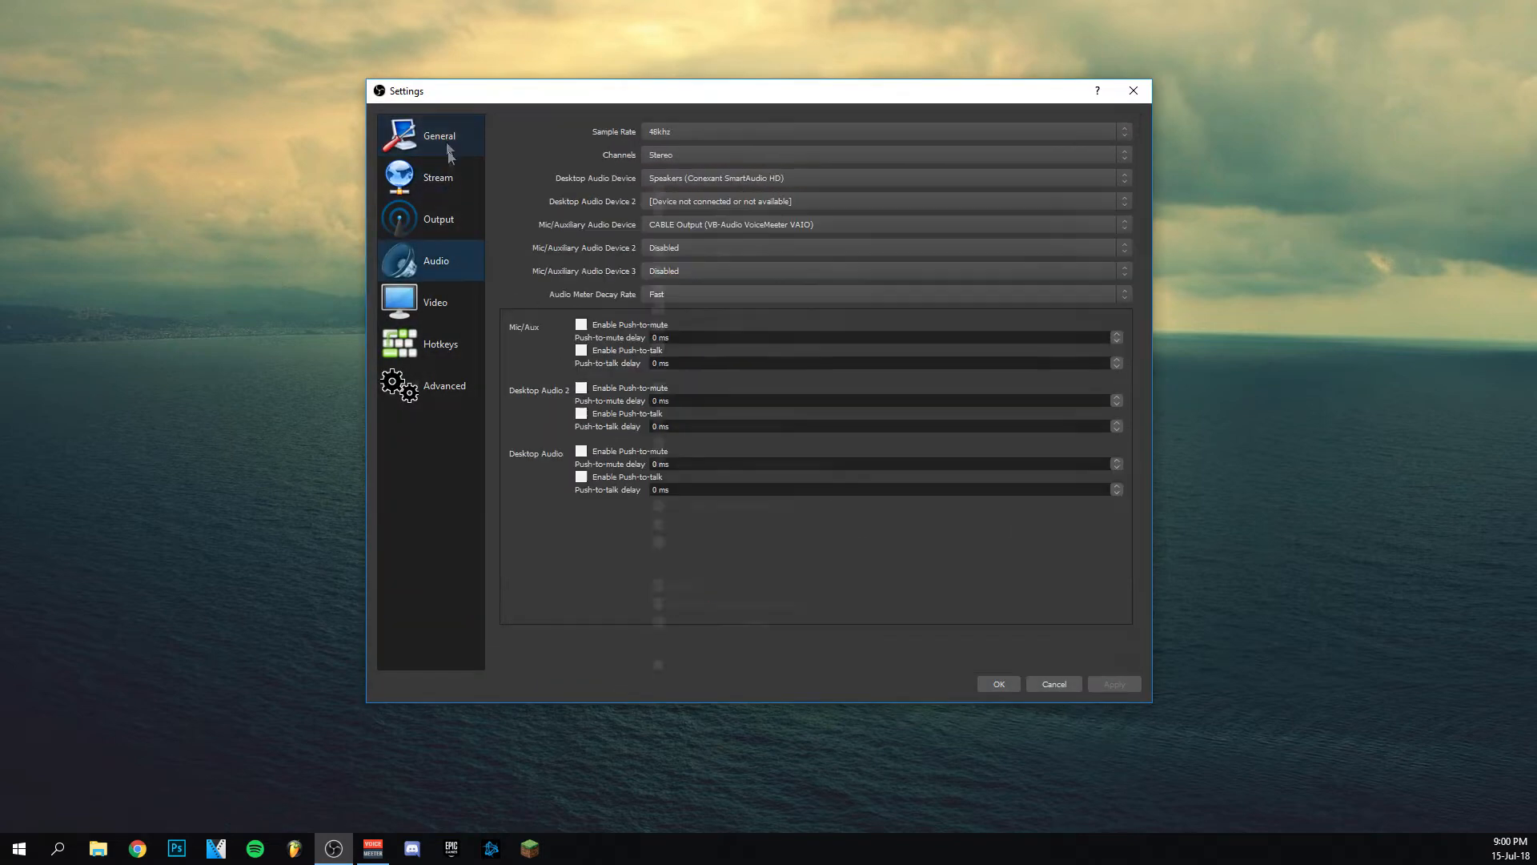
left_click(445, 141)
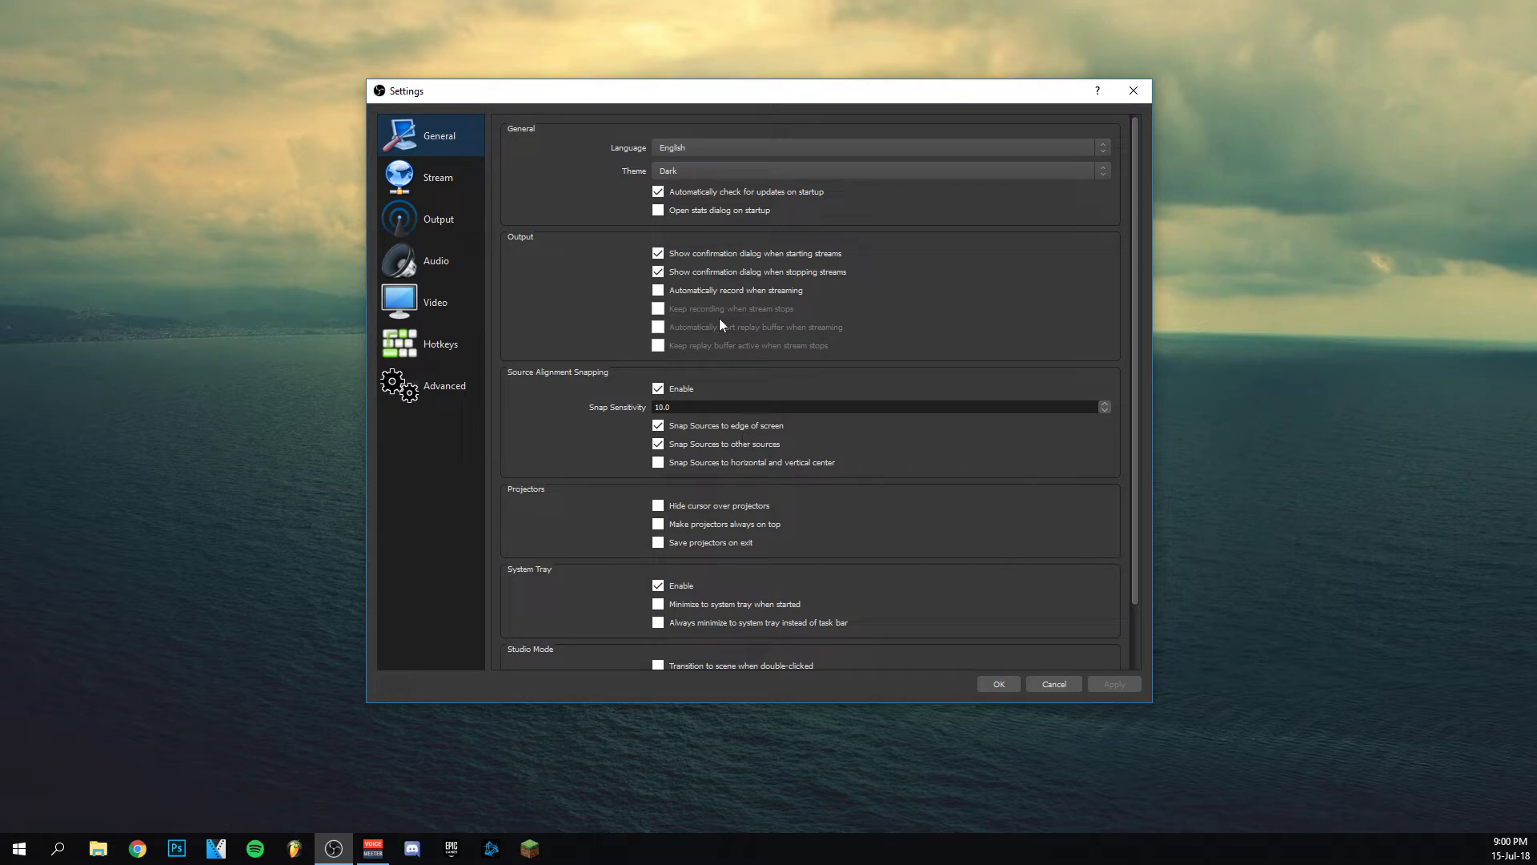
left_click(715, 176)
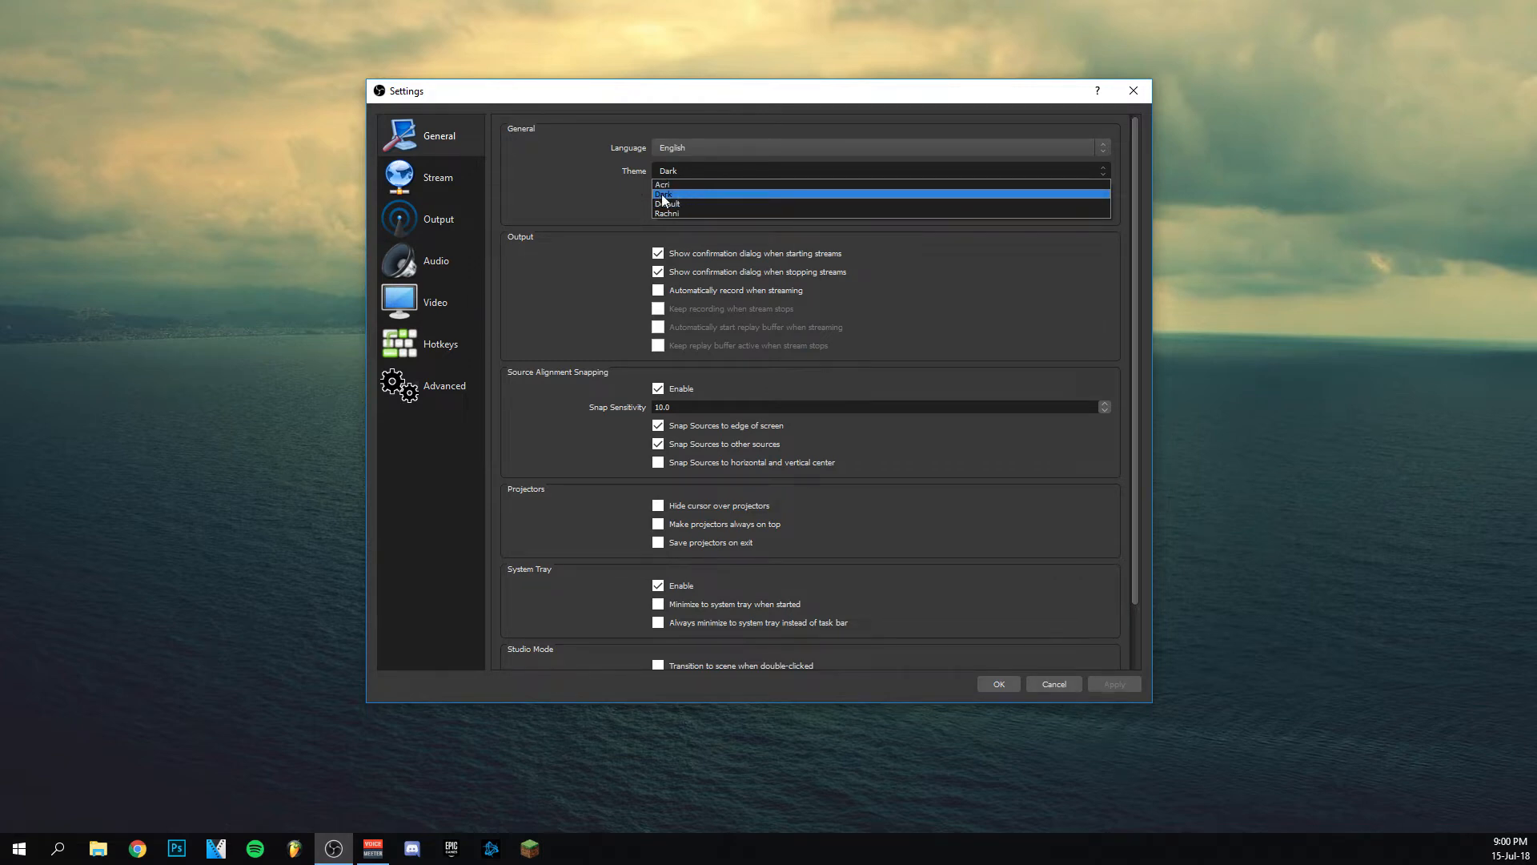
left_click(578, 152)
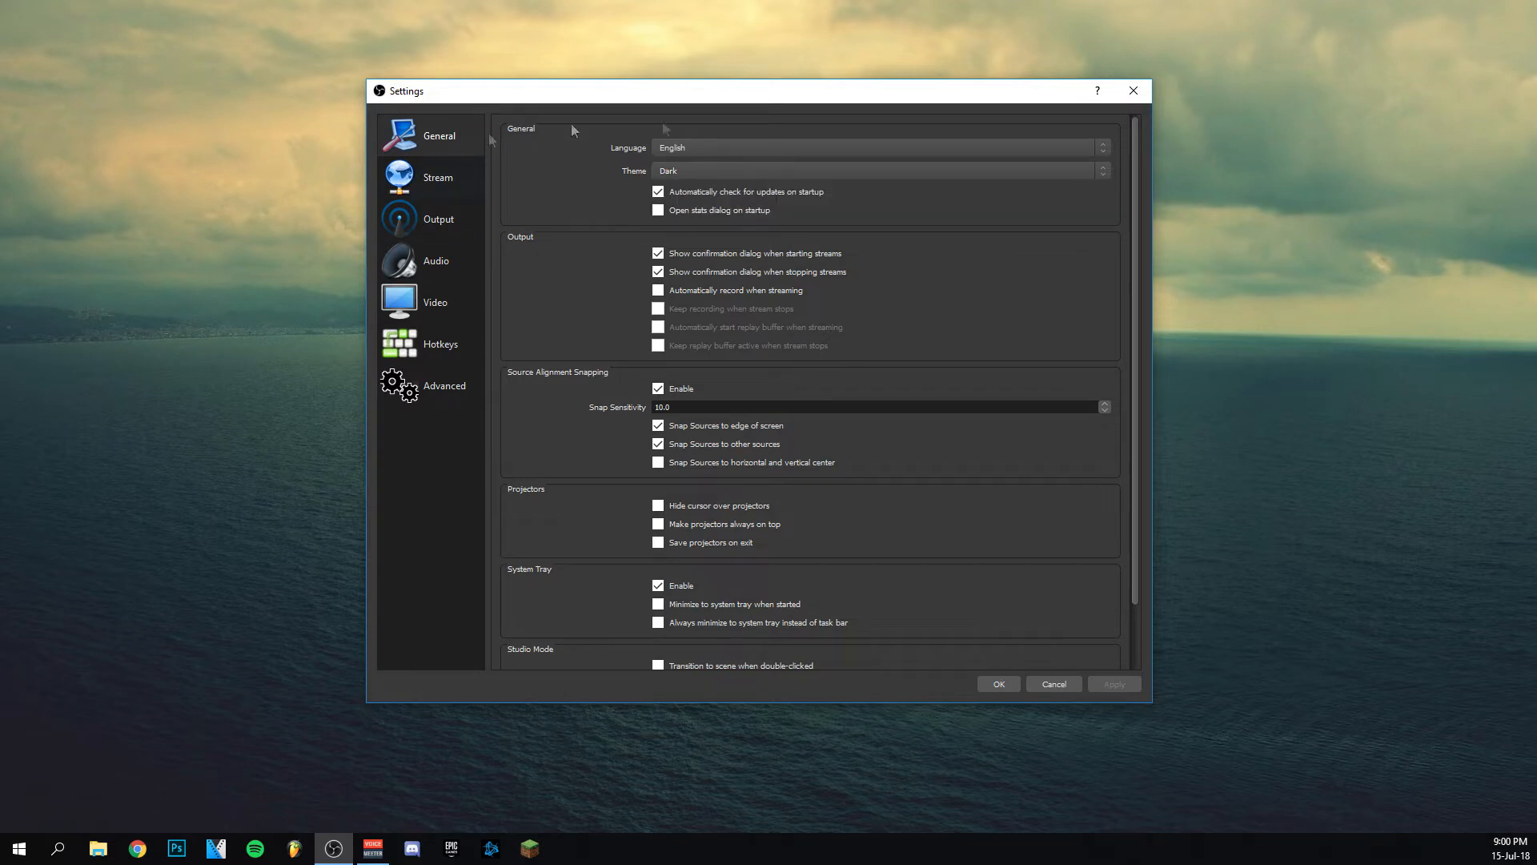
left_click(708, 172)
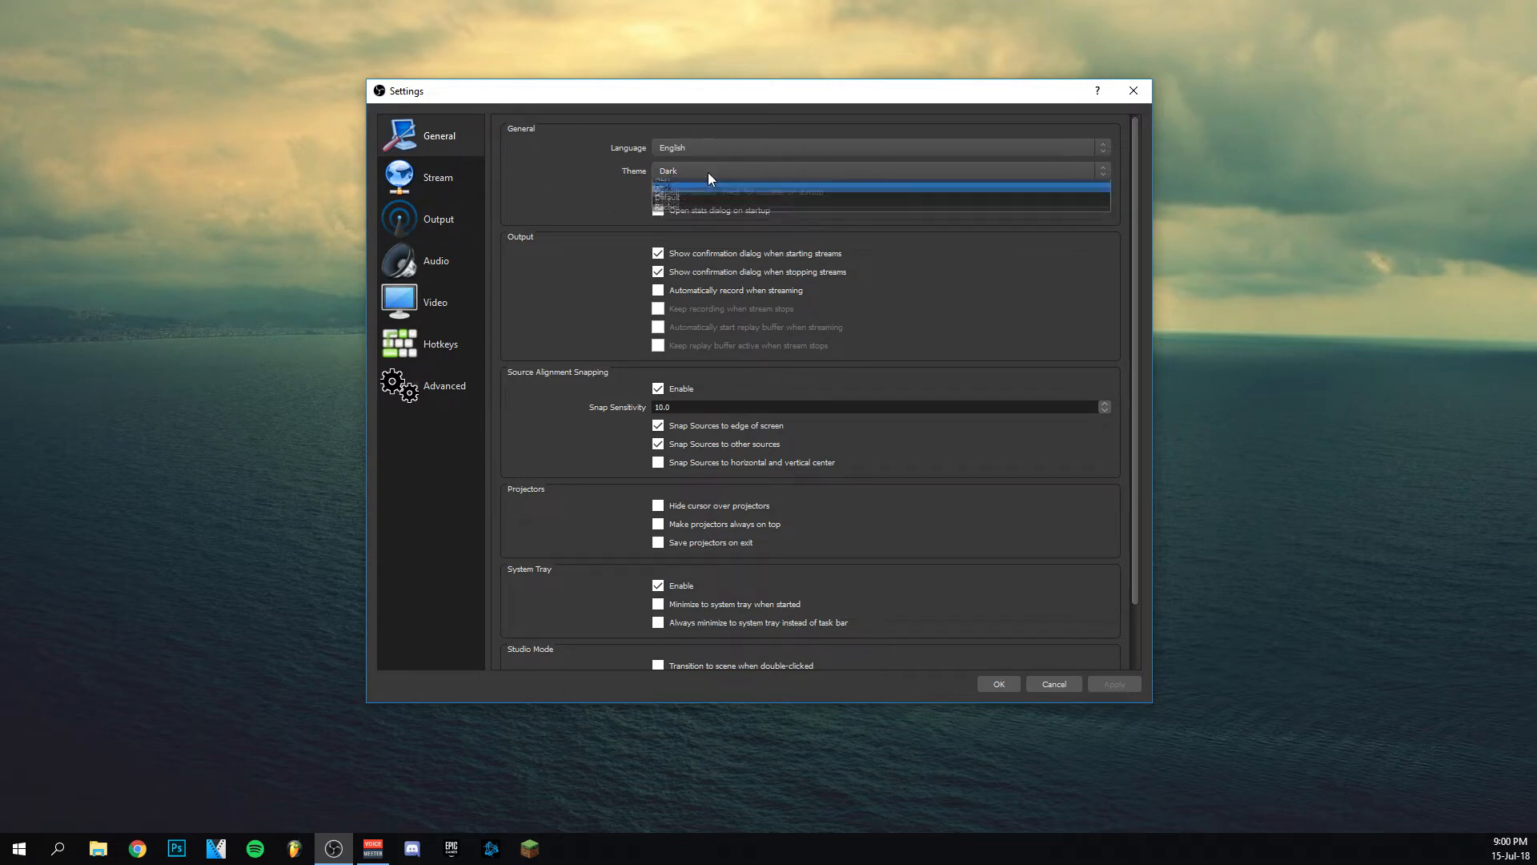
left_click(598, 207)
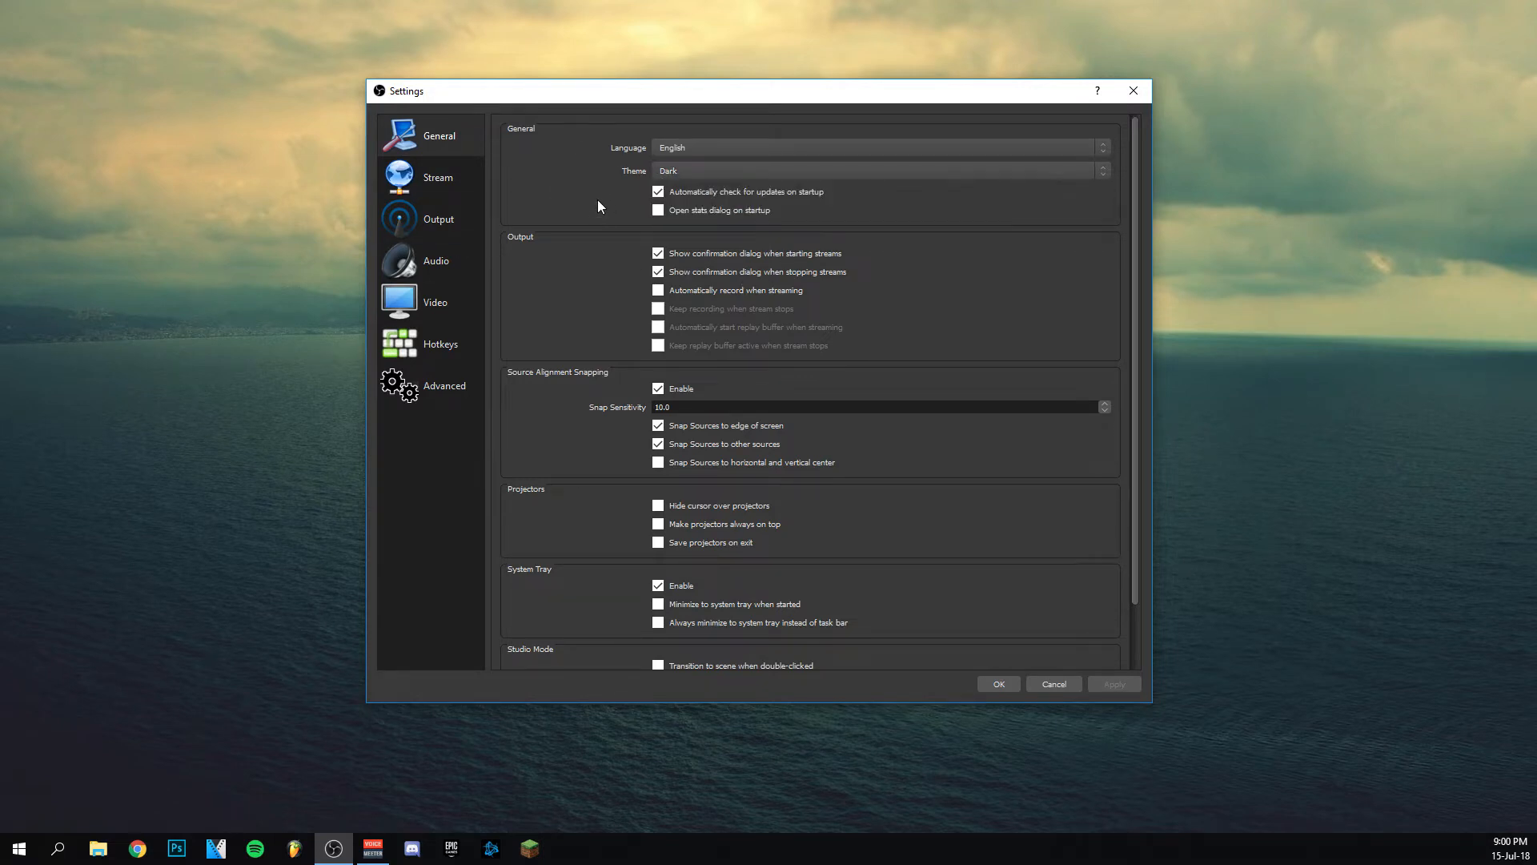
scroll(729, 240, "down", 2)
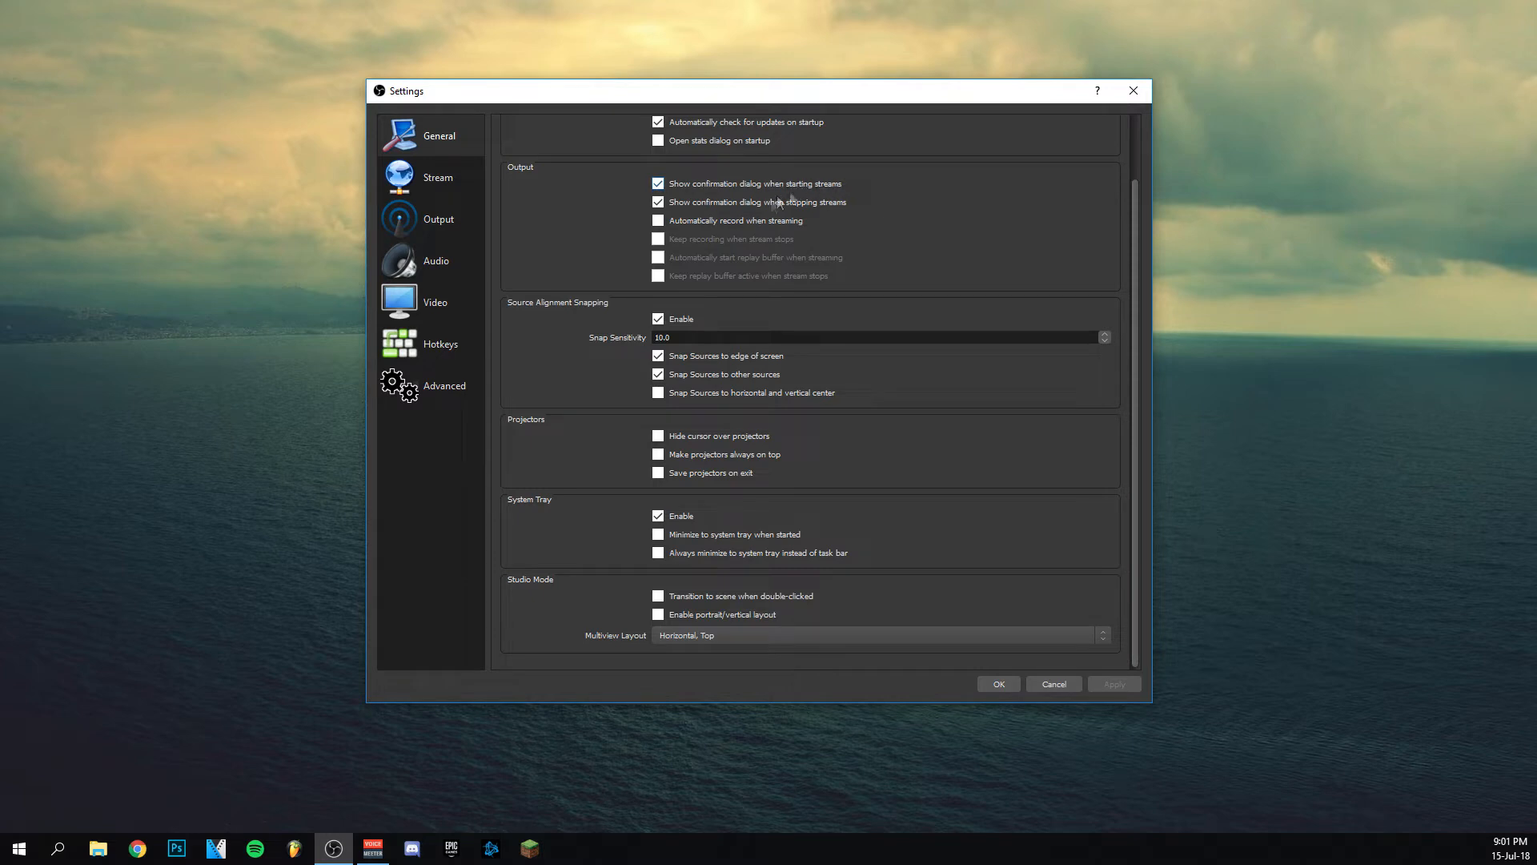
scroll(984, 342, "down", 3)
scroll(805, 376, "up", 2)
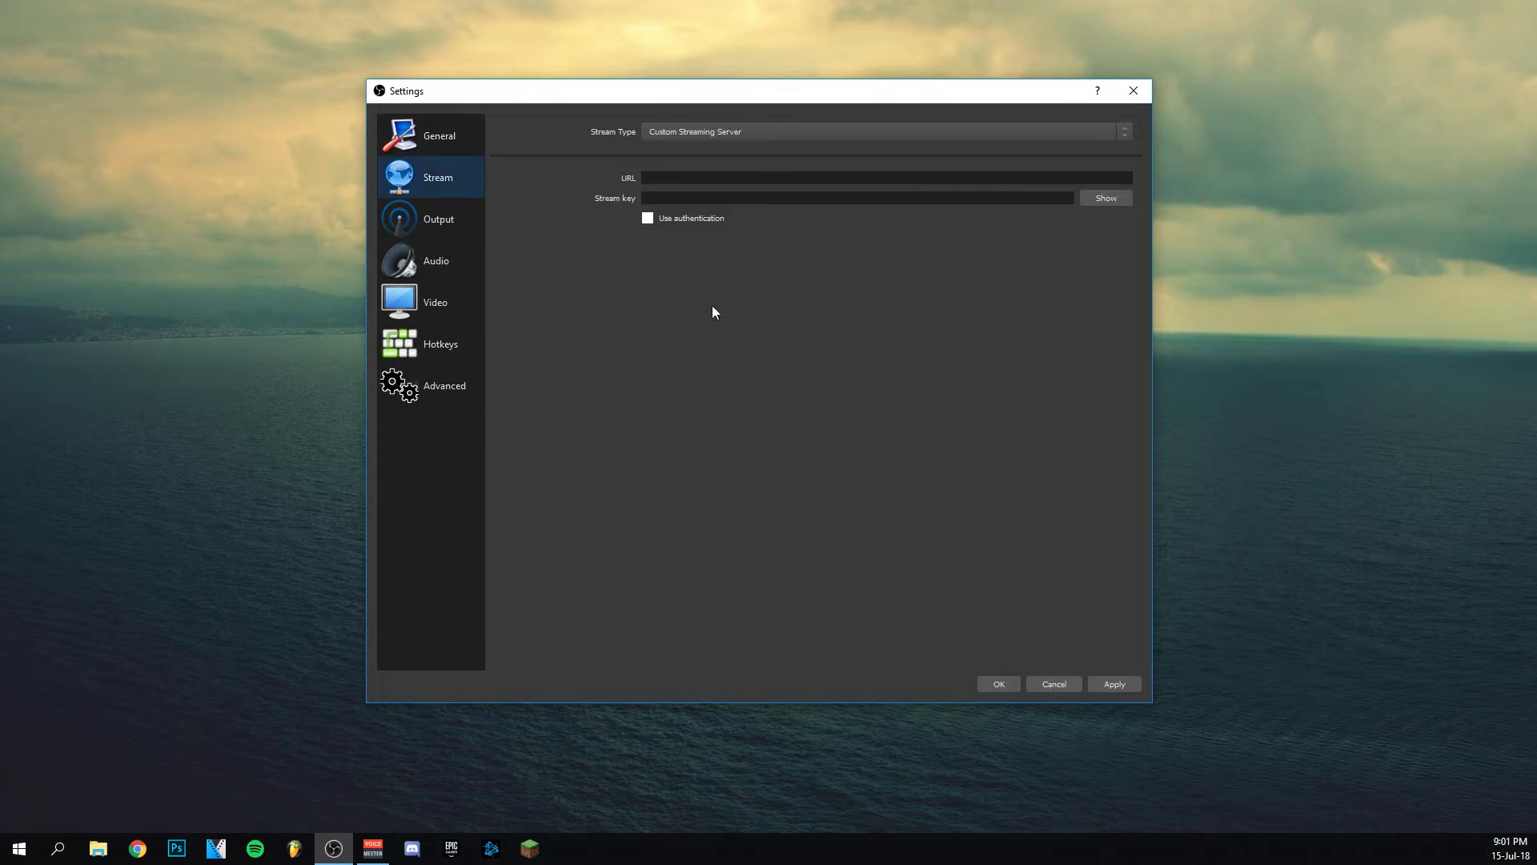
- Open the recording output settings and examine the available CPU usage presets
left_click(450, 215)
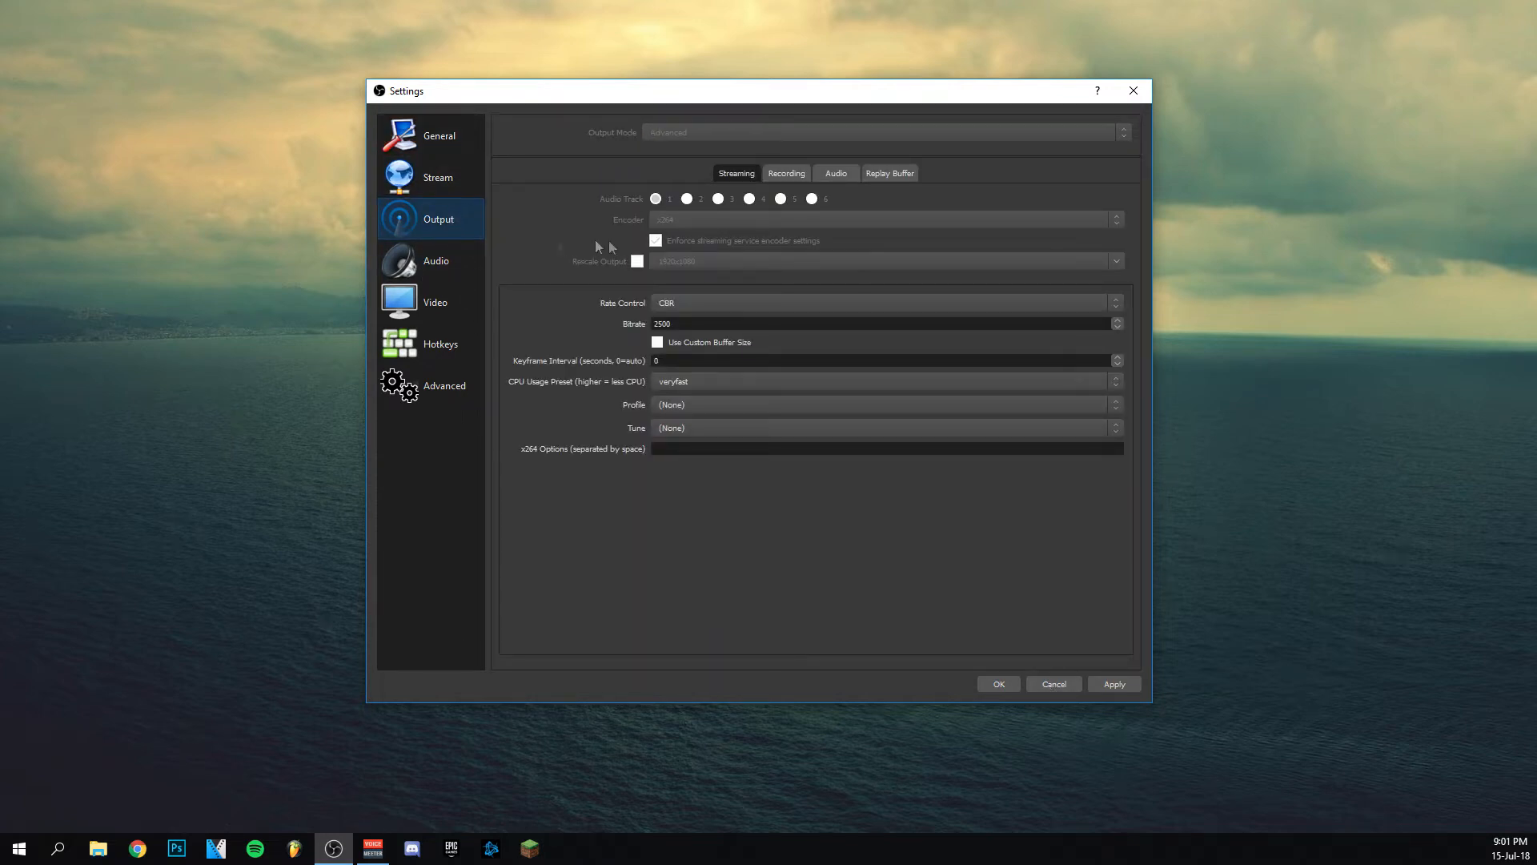
left_click(789, 176)
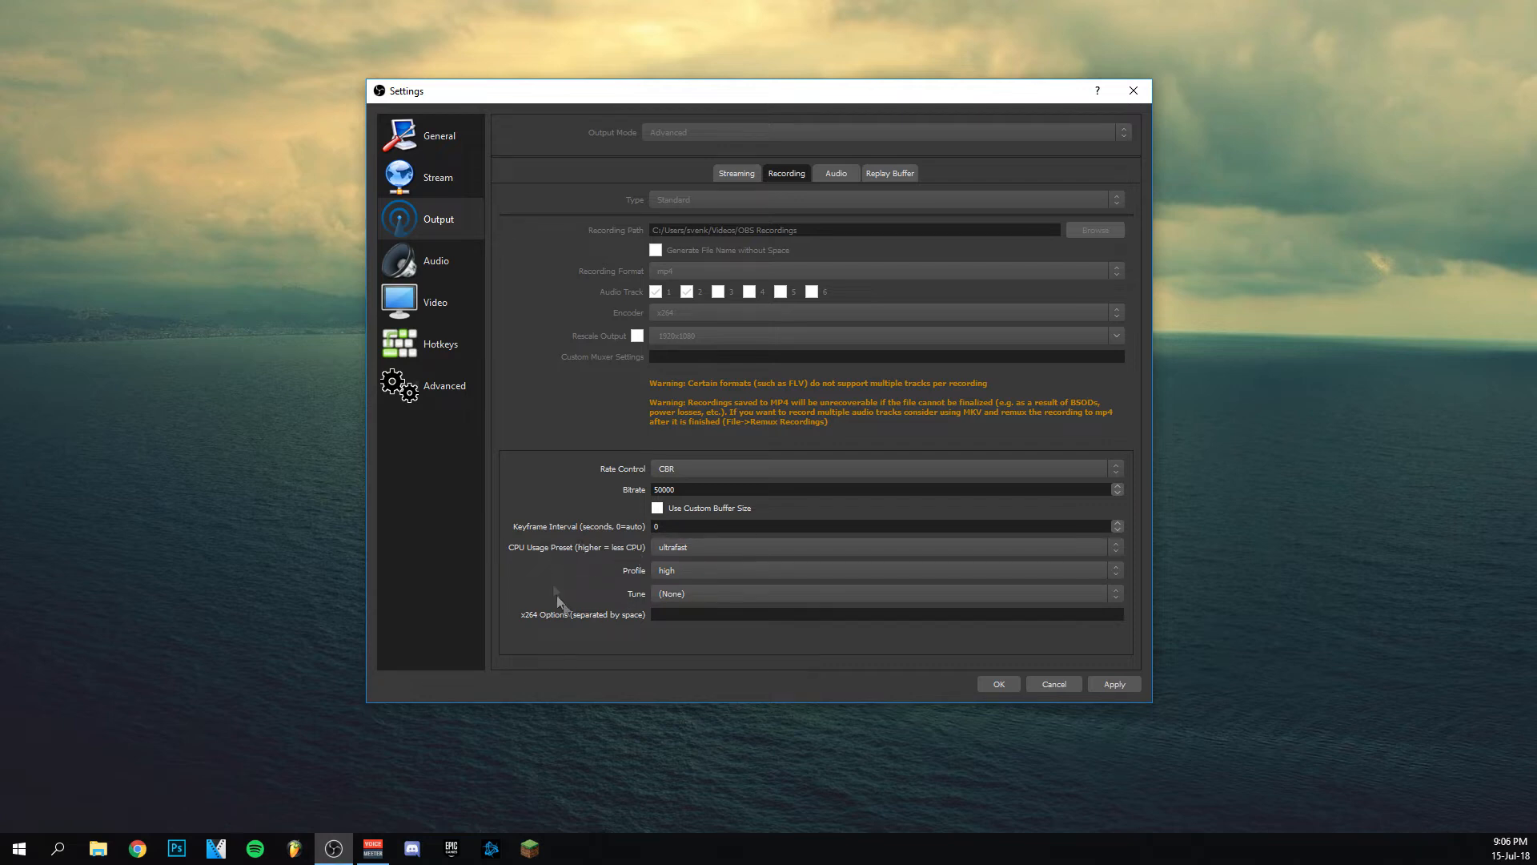
left_click(690, 549)
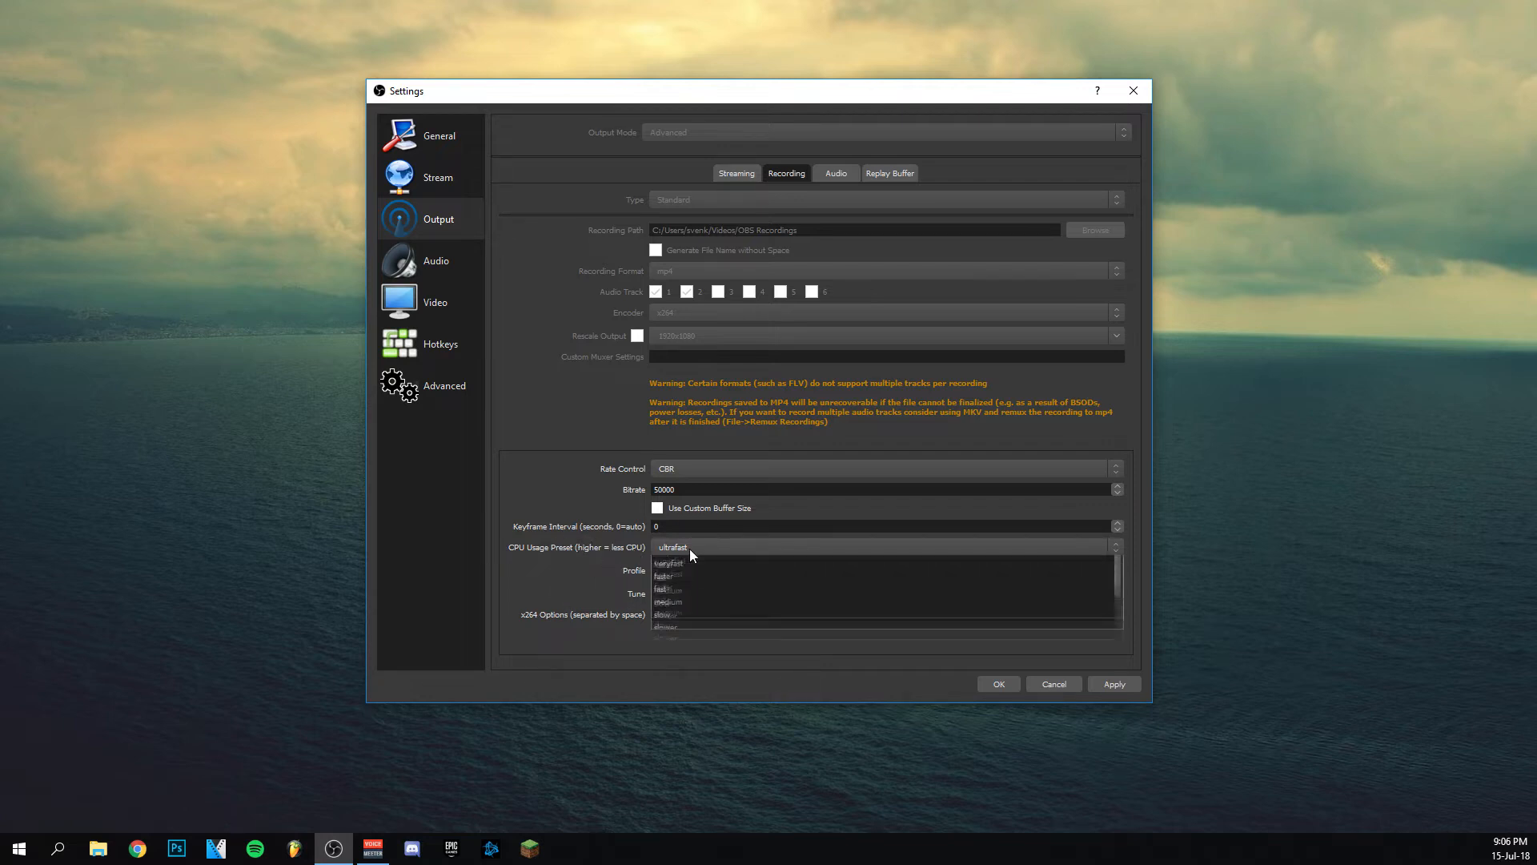
left_click(631, 644)
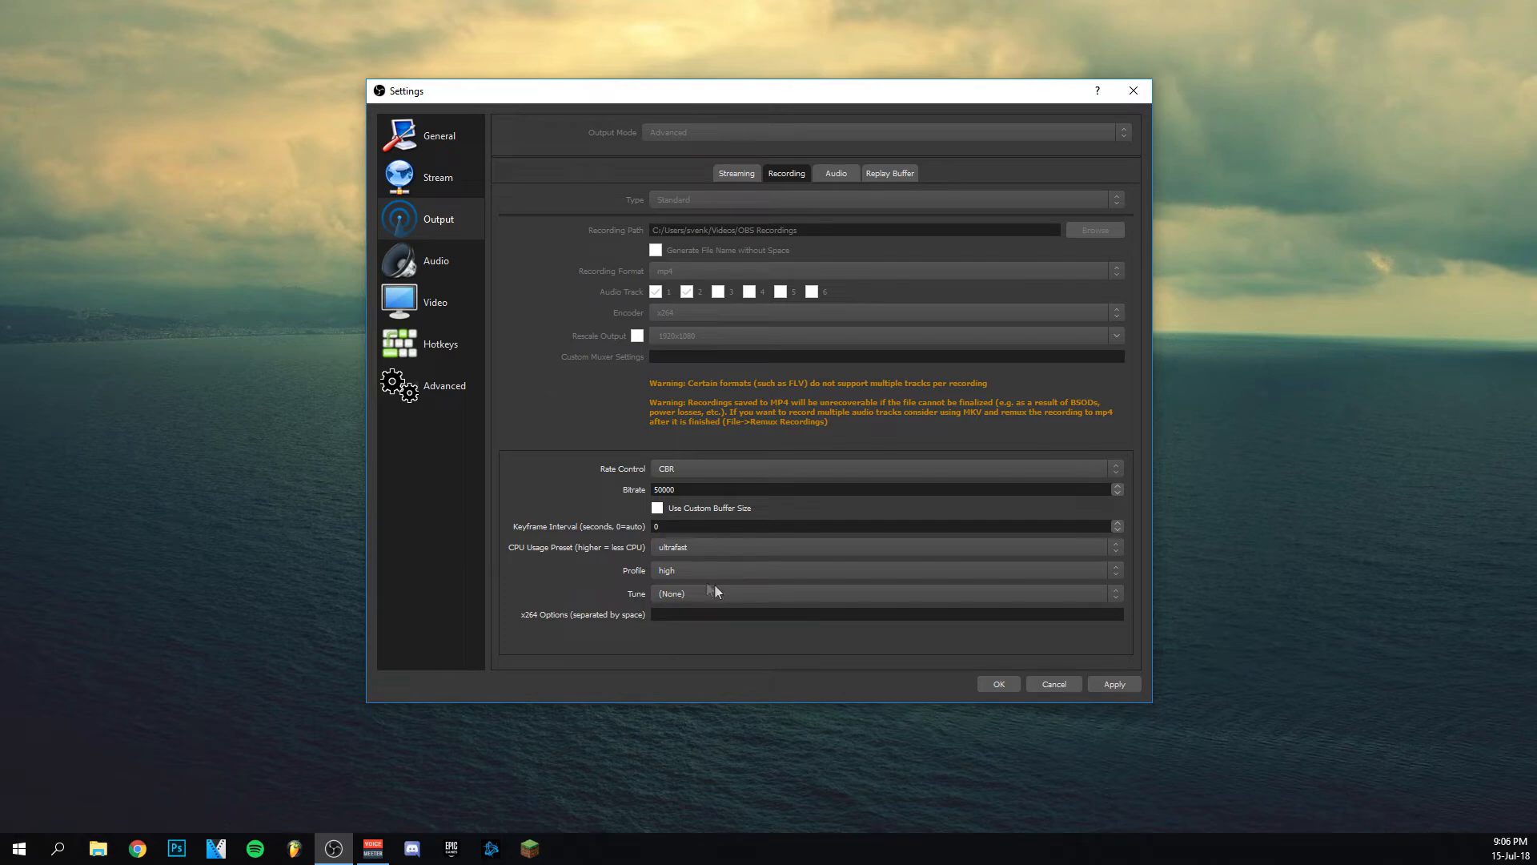
left_click(676, 551)
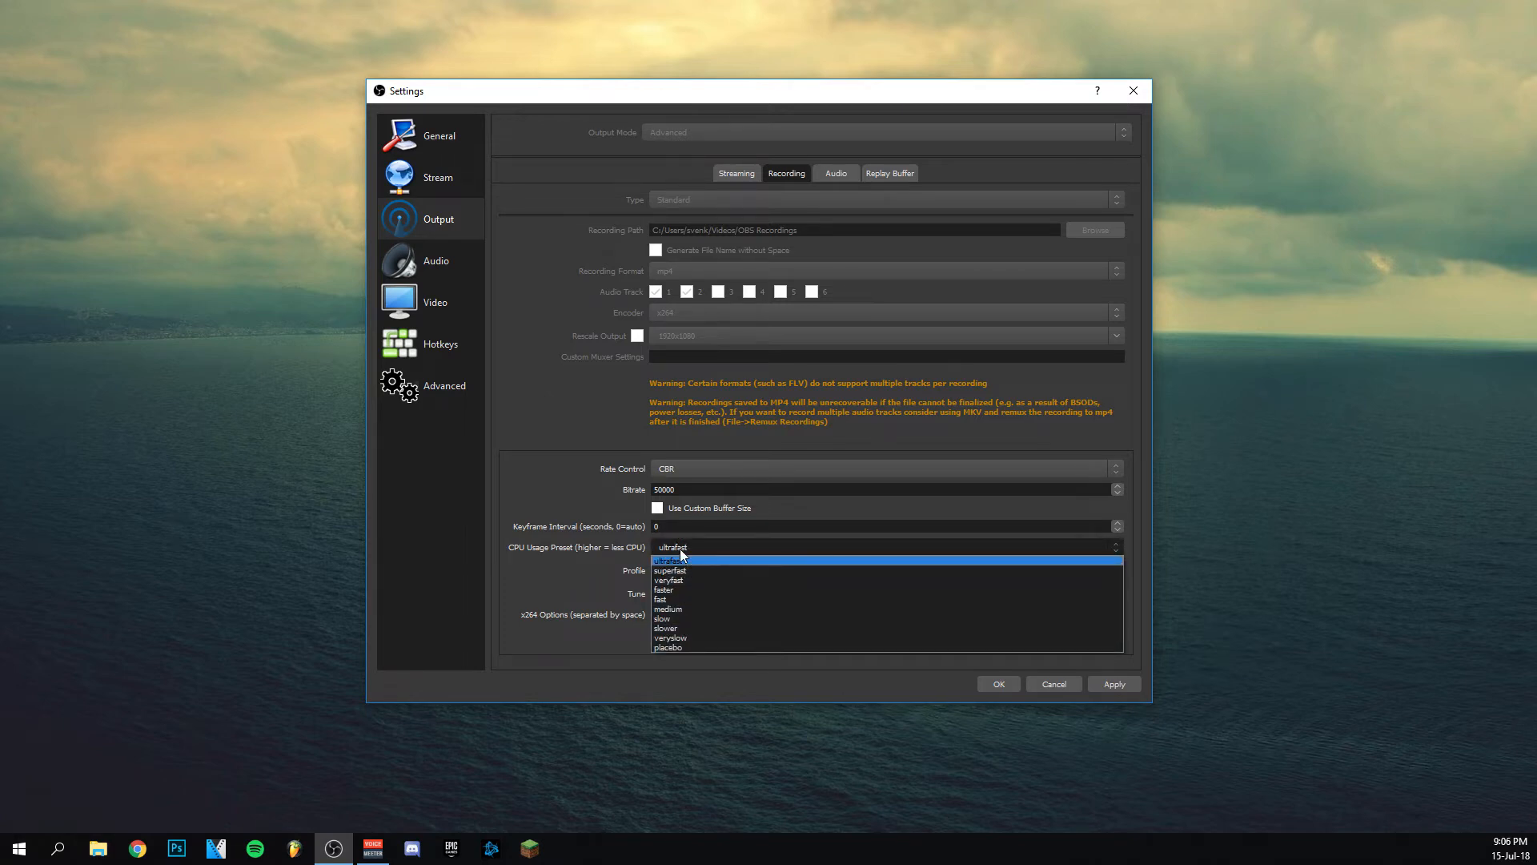
left_click(633, 551)
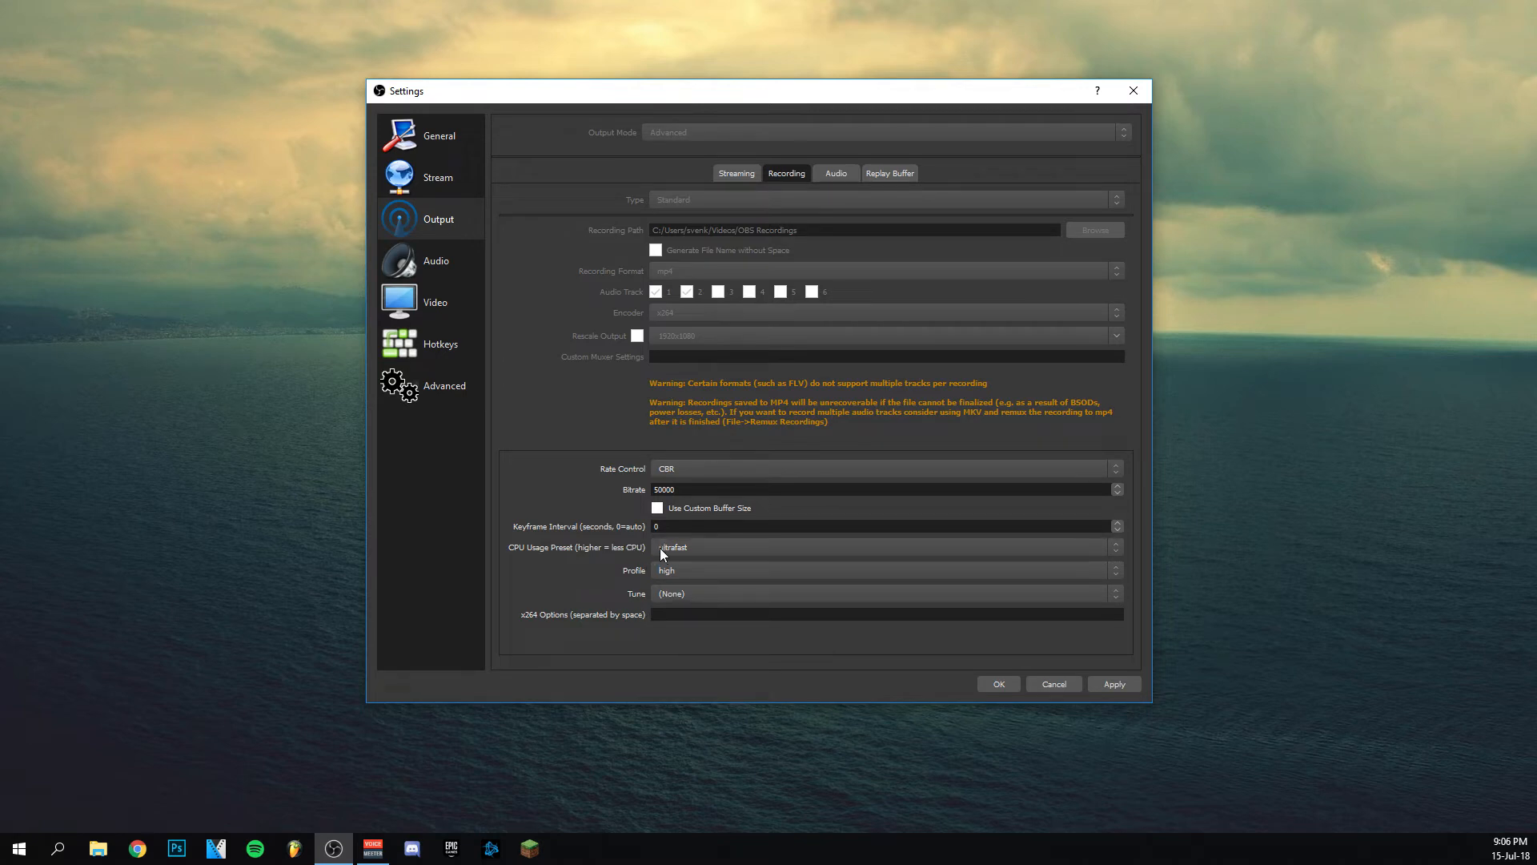
left_click(659, 549)
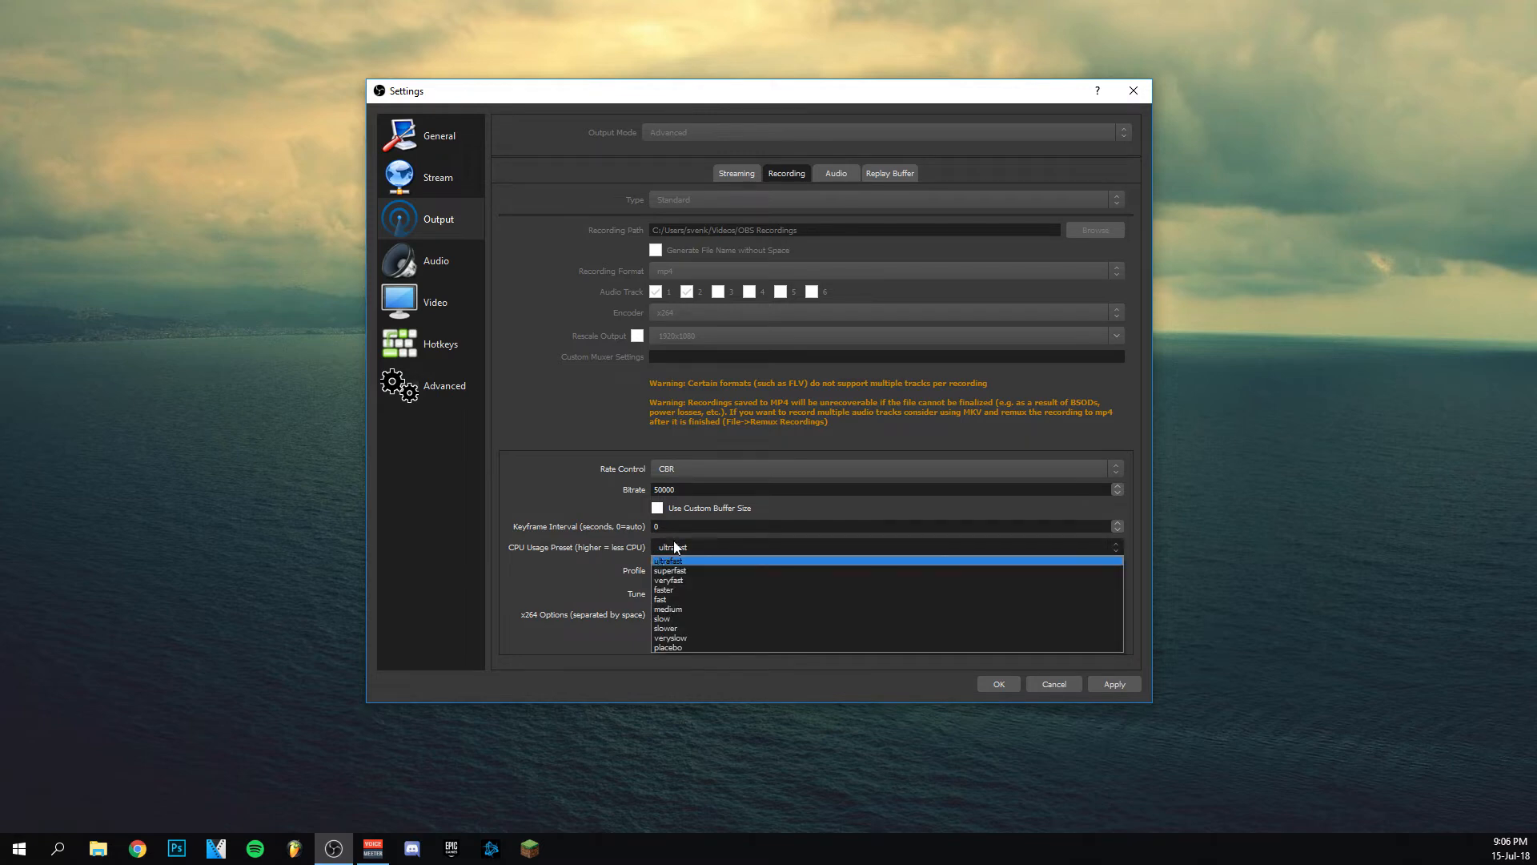
left_click(675, 548)
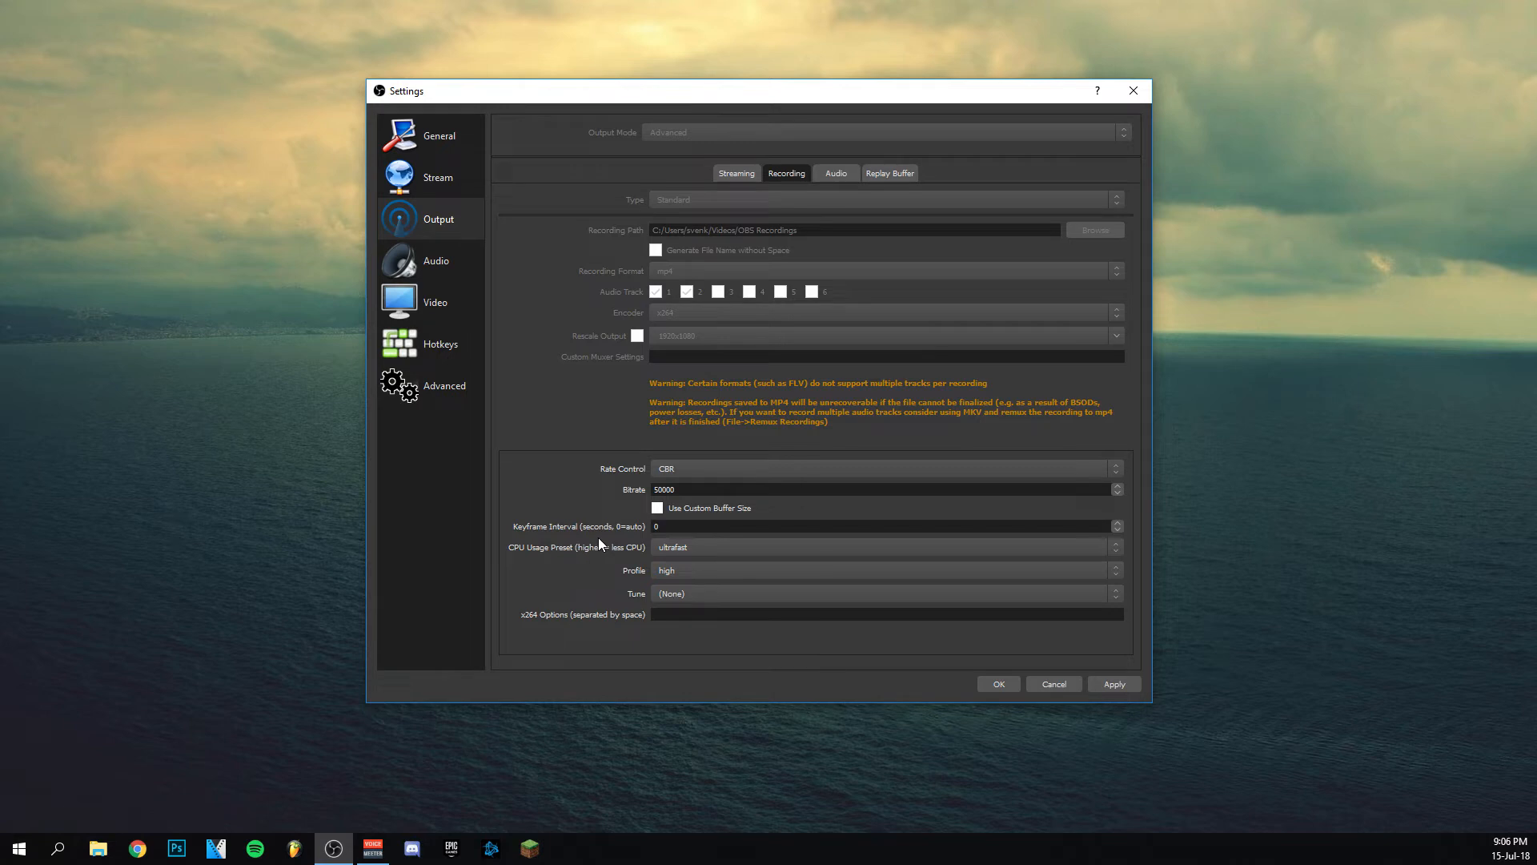
left_click(660, 551)
left_click(662, 558)
left_click(664, 570)
left_click(578, 555)
- Review the Audio settings, checking the choices for sample rate, channels and Mic/Auxiliary Audio Device 2
left_click(444, 262)
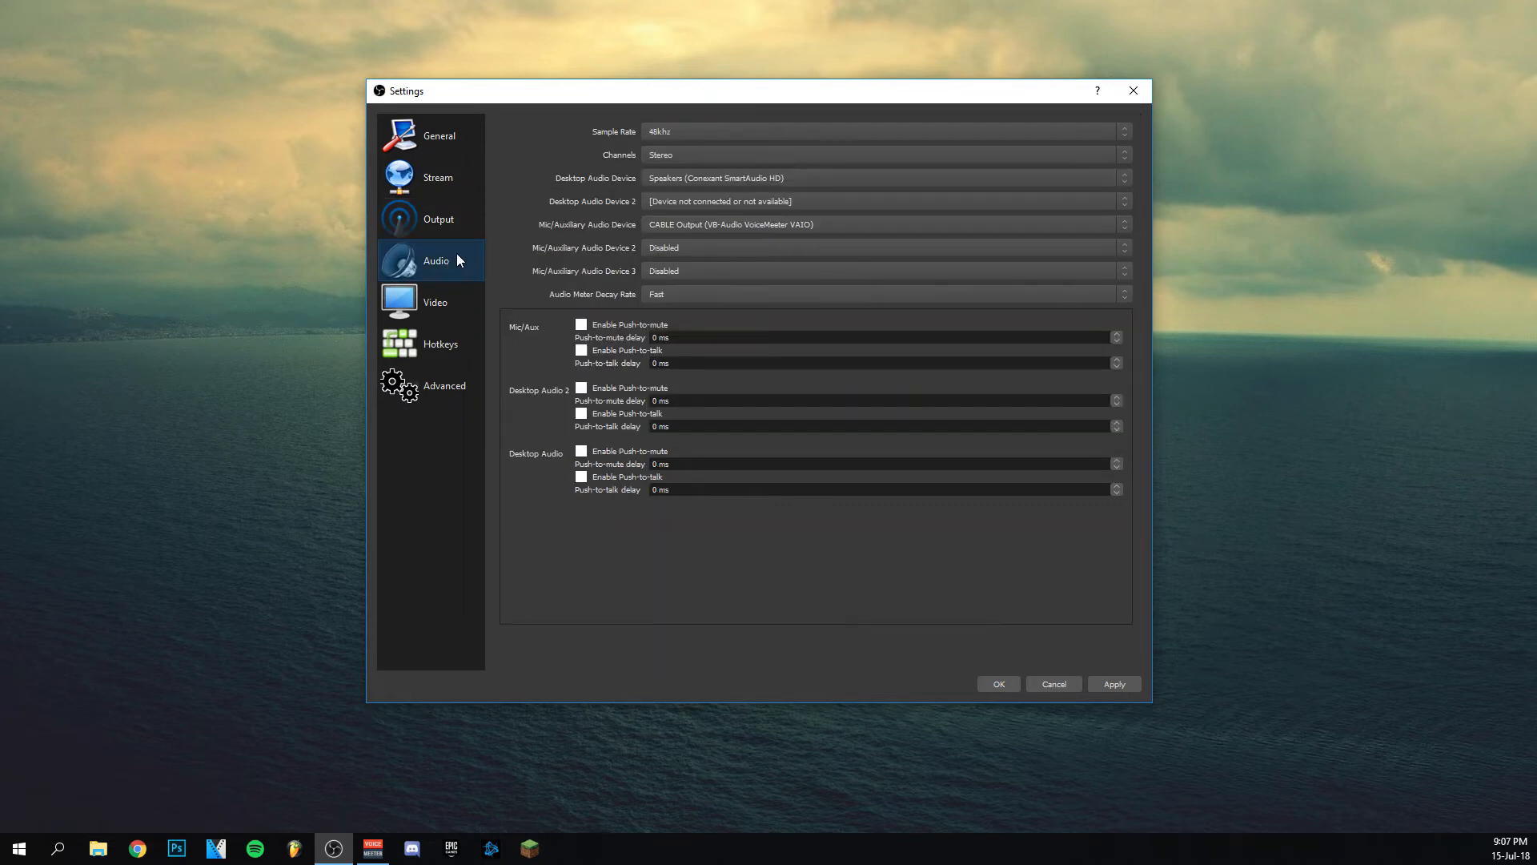
left_click(675, 129)
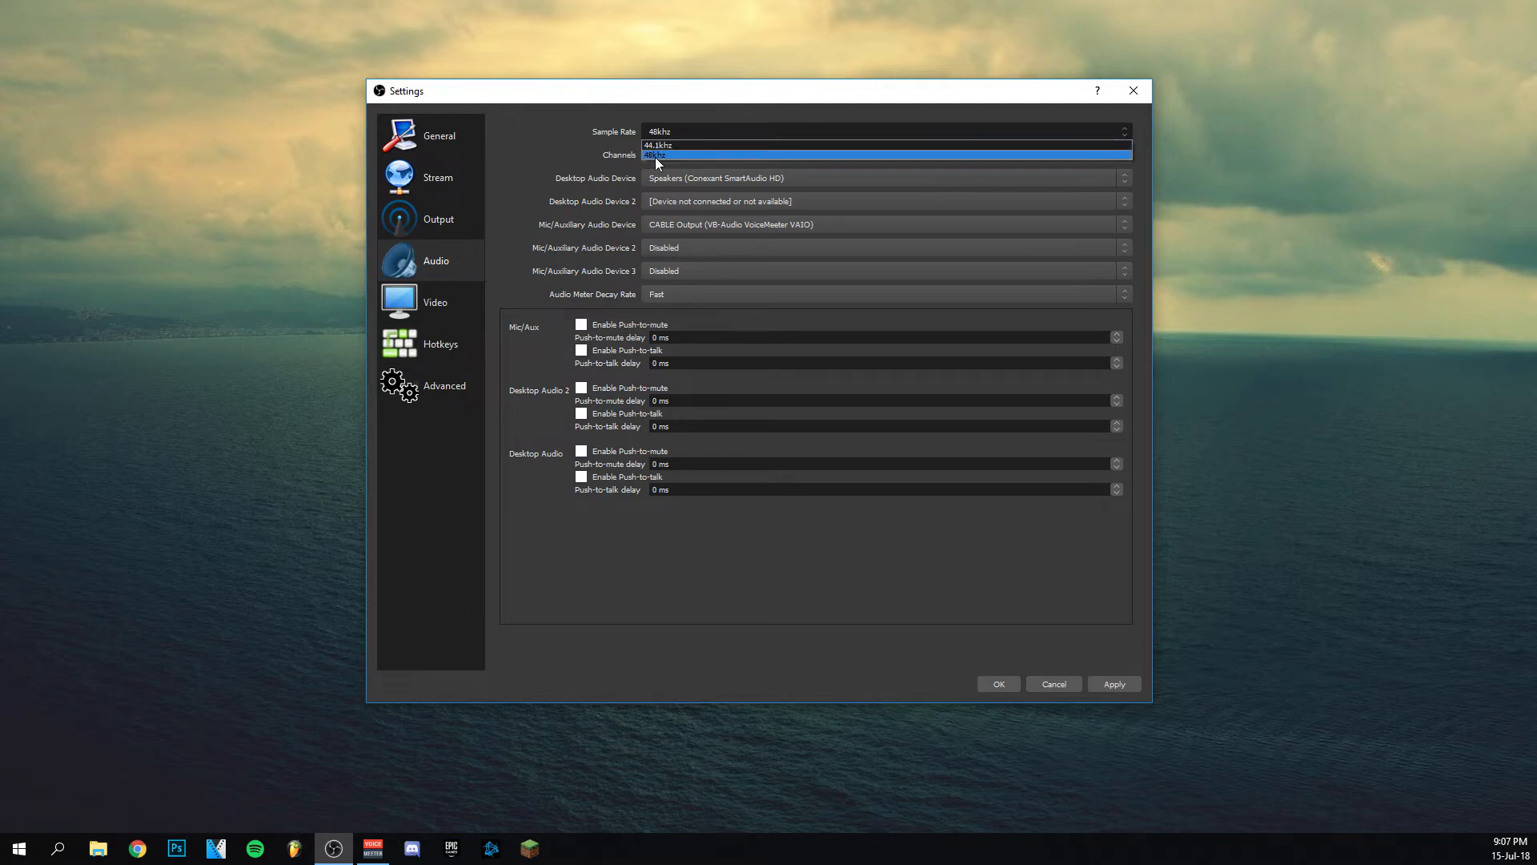
left_click(548, 156)
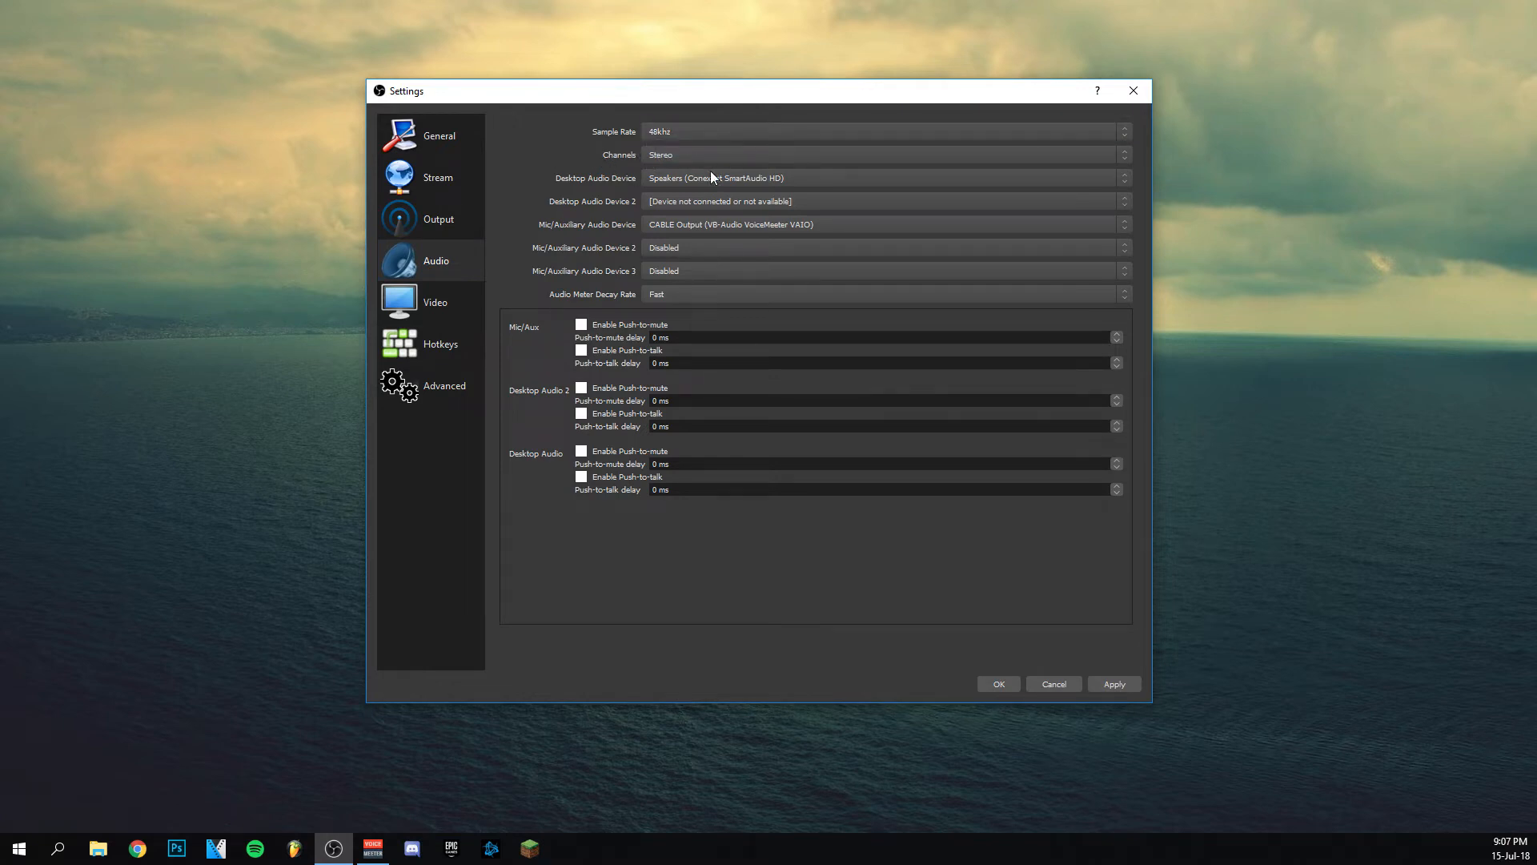
left_click(677, 159)
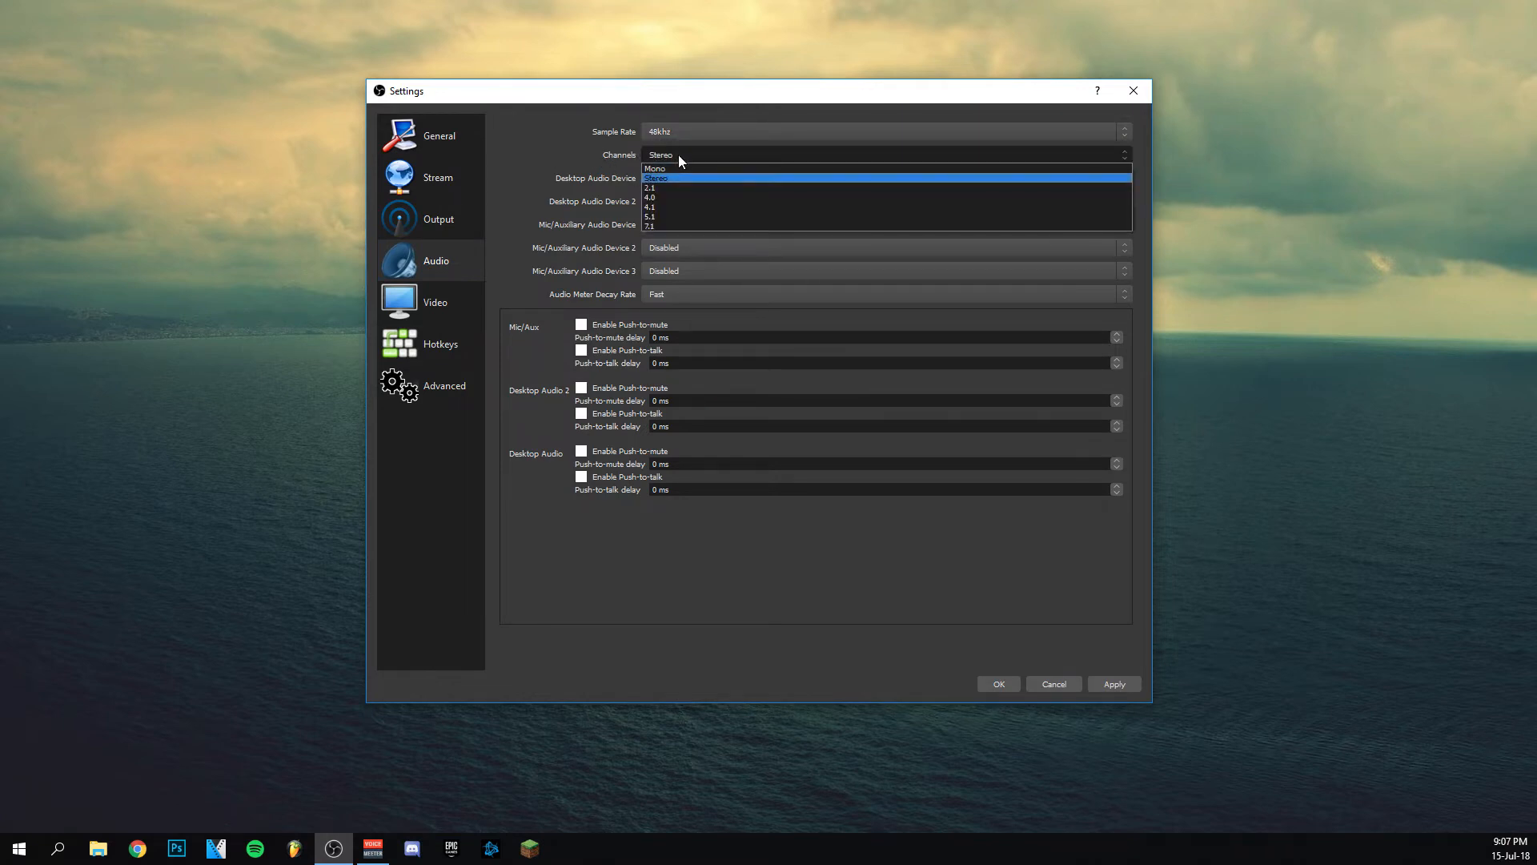
left_click(595, 158)
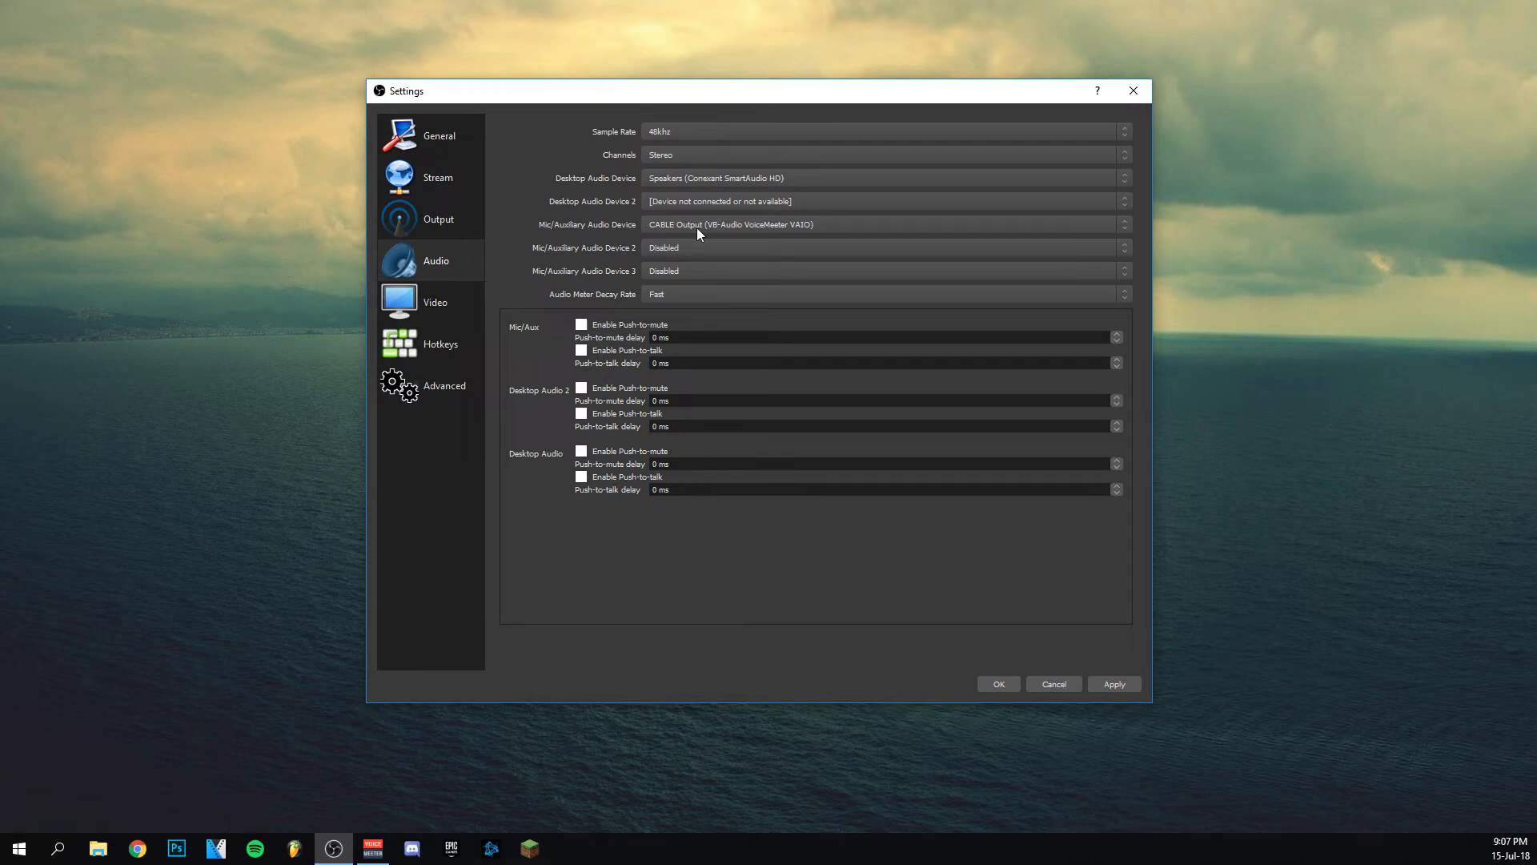
left_click(680, 248)
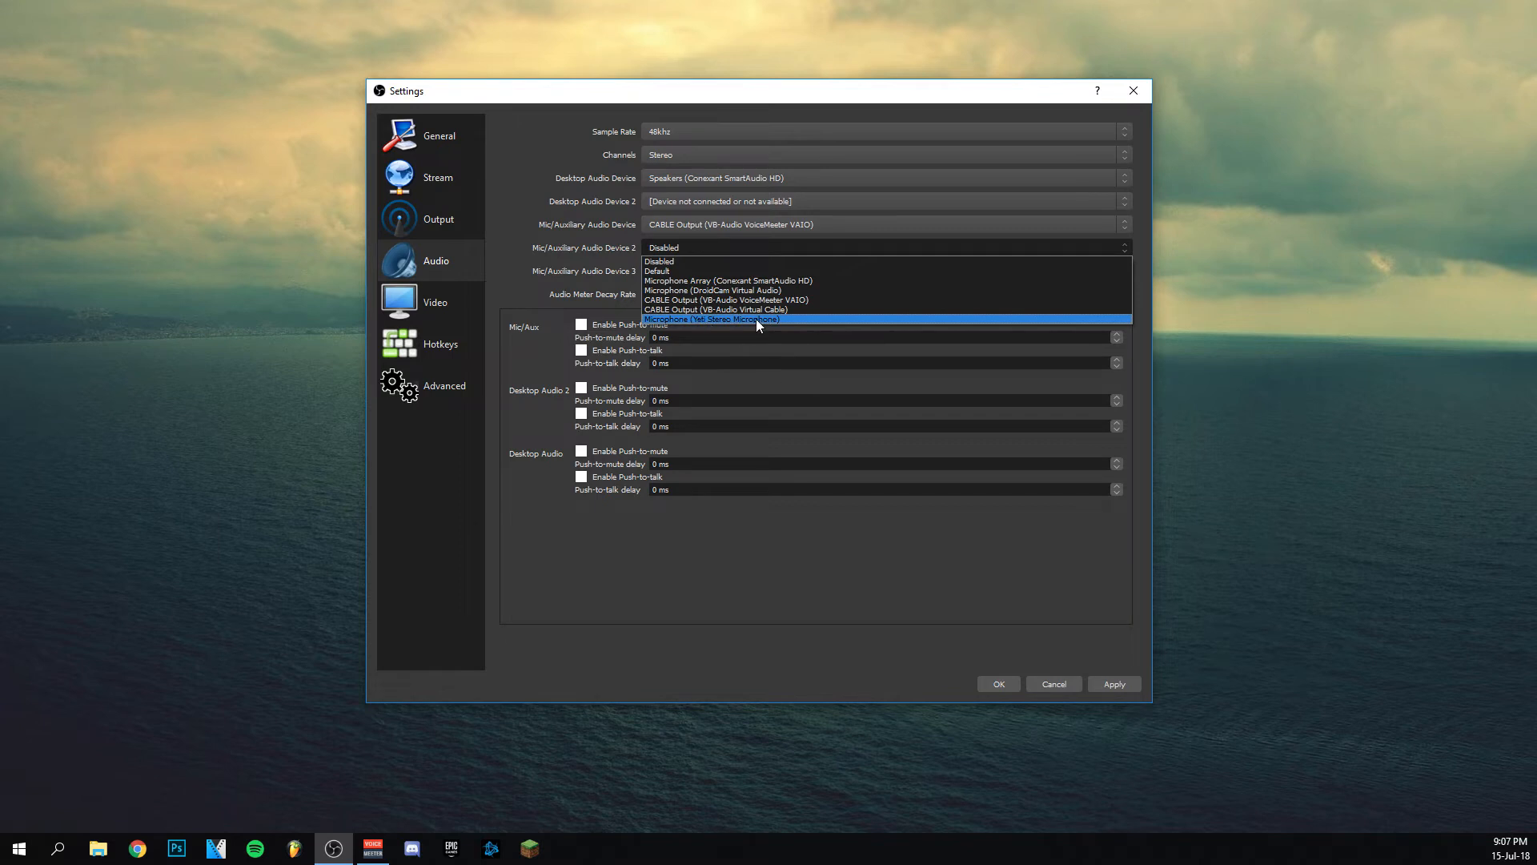
left_click(591, 243)
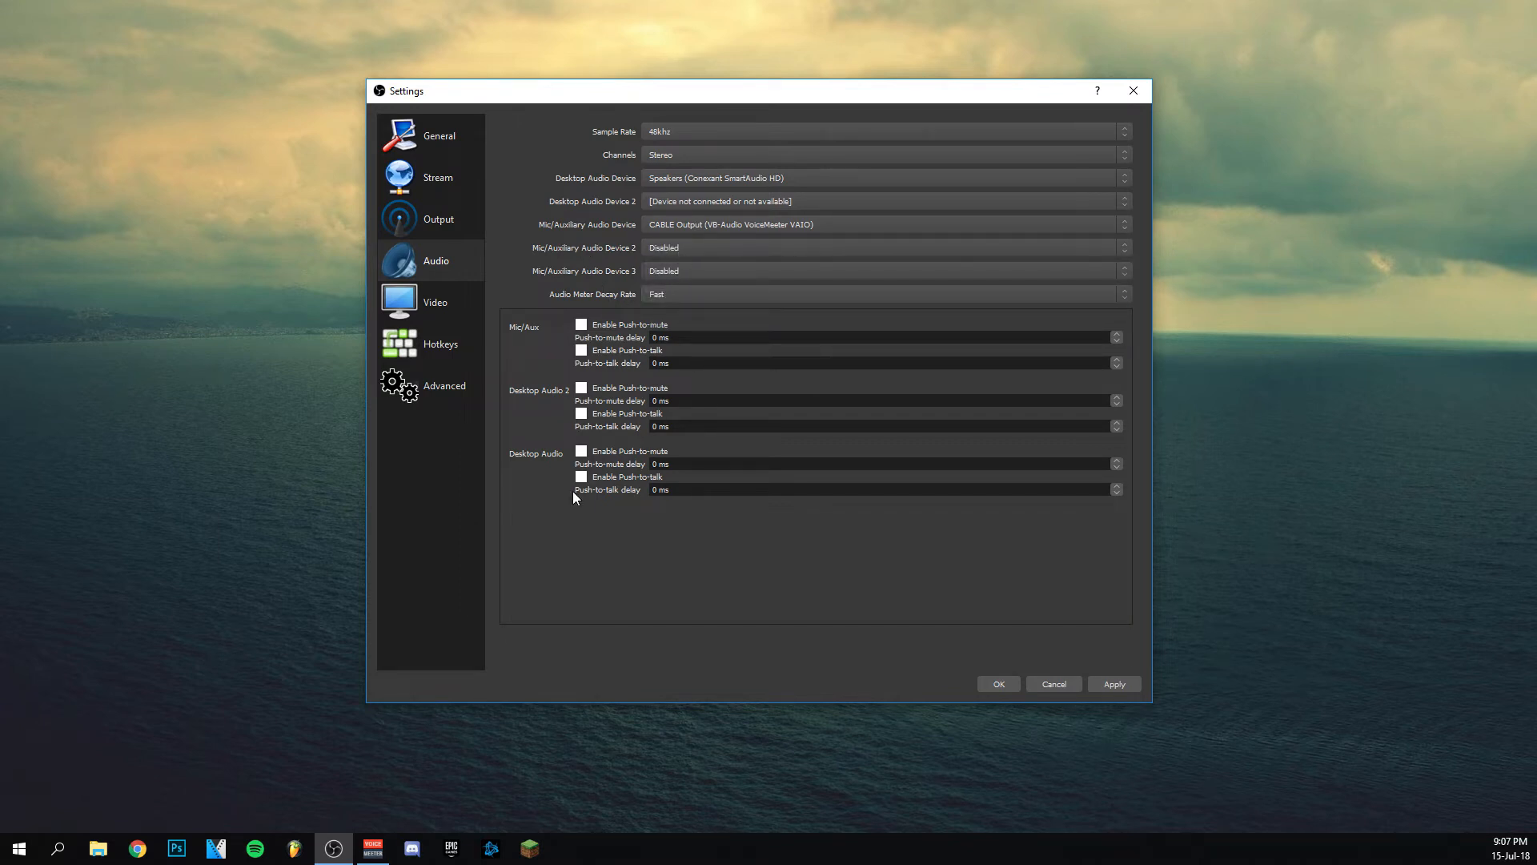
- Switch to VoiceMeeter to view its mixer, and return to OBS to recheck the Mic/Auxiliary Audio Device 2 choices
left_click(372, 849)
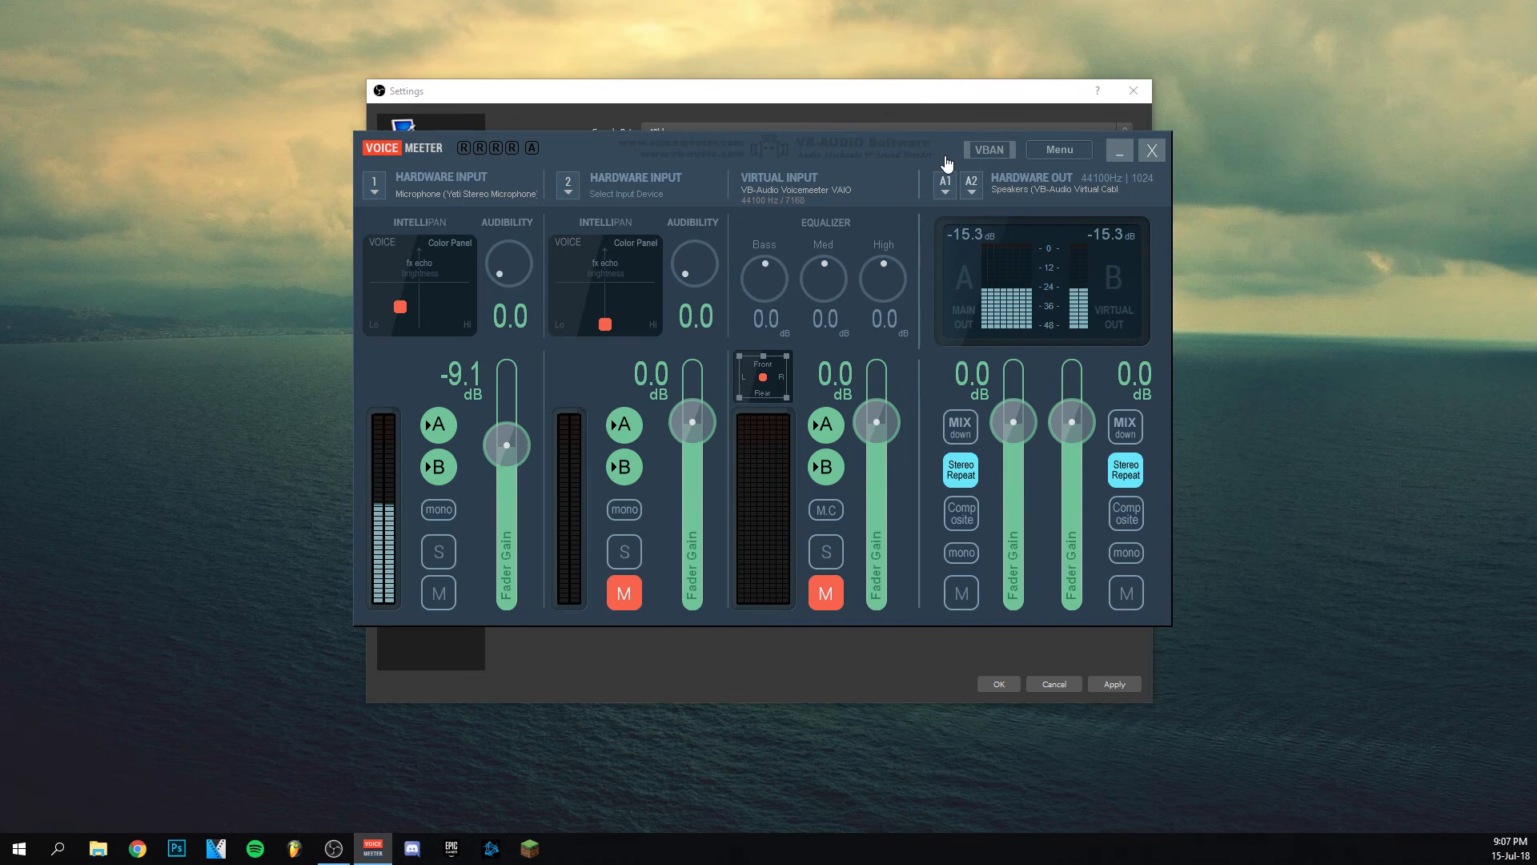
left_click_drag(947, 154, 1243, 186)
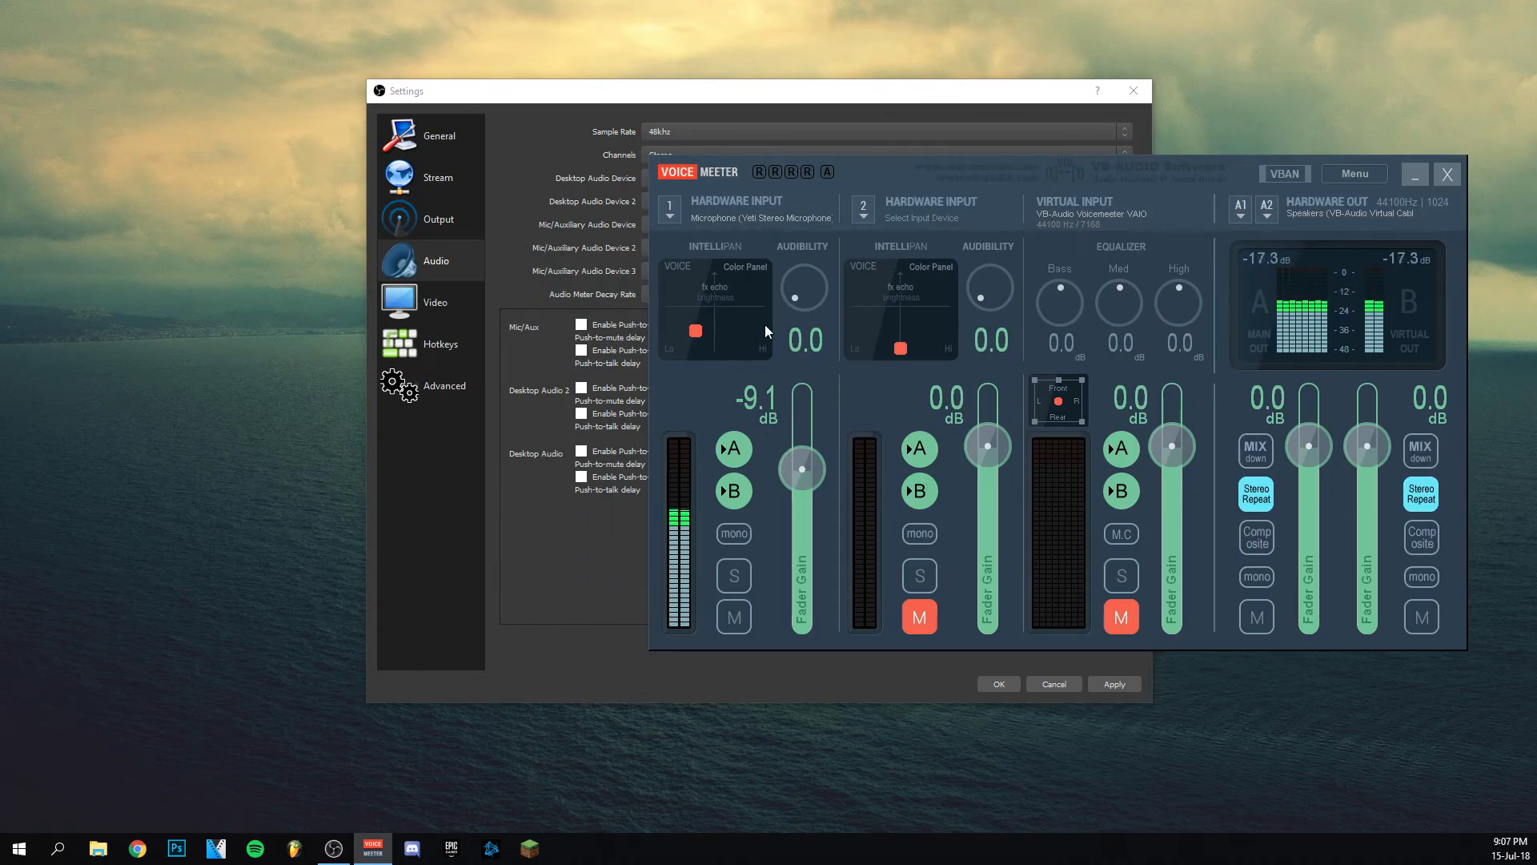
left_click_drag(878, 166, 1002, 313)
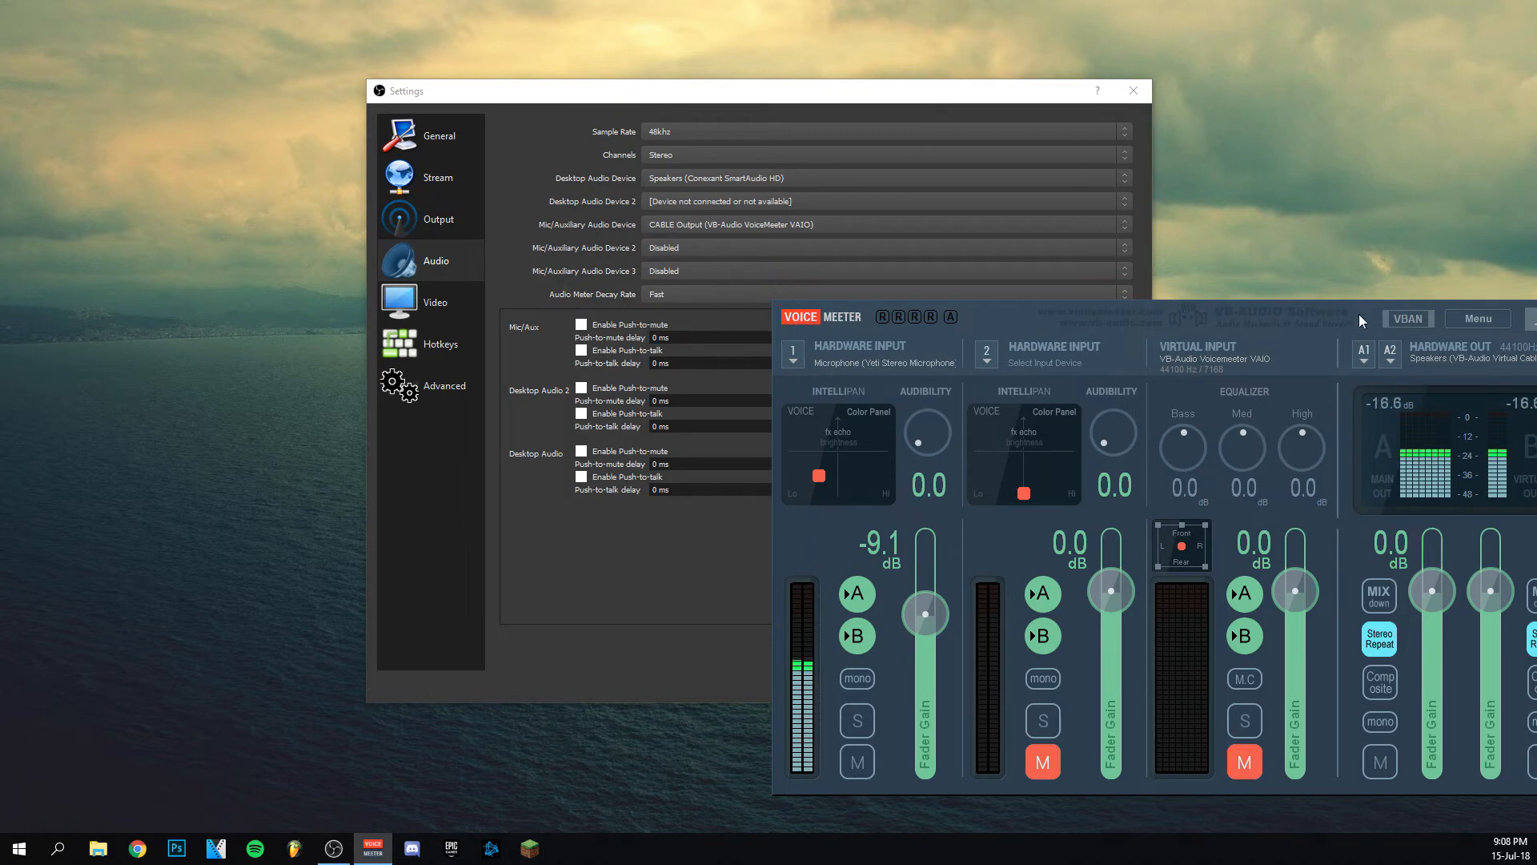
left_click_drag(1358, 314, 1089, 329)
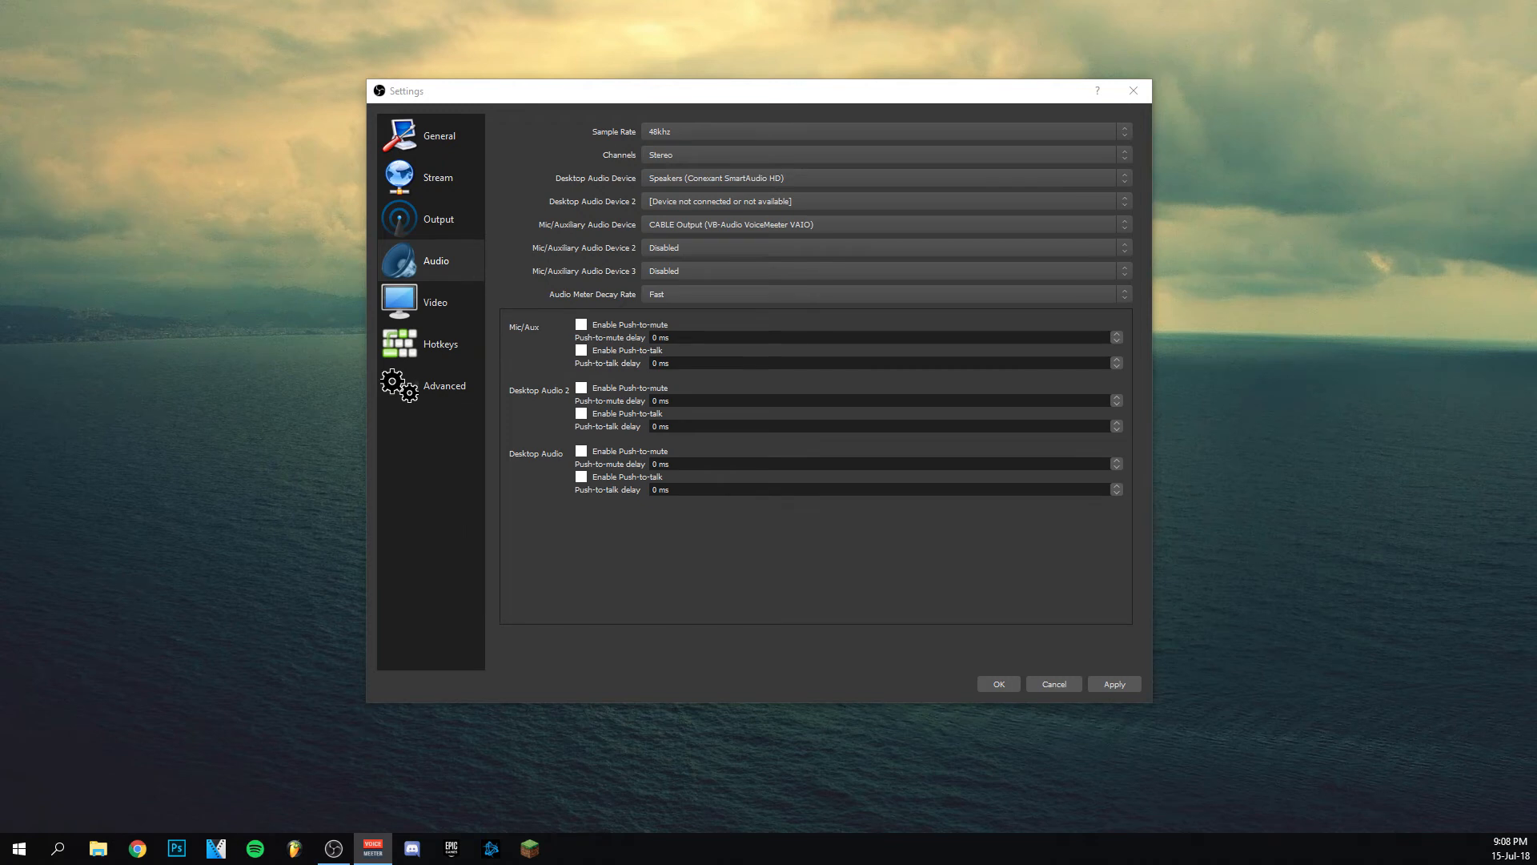
left_click(666, 248)
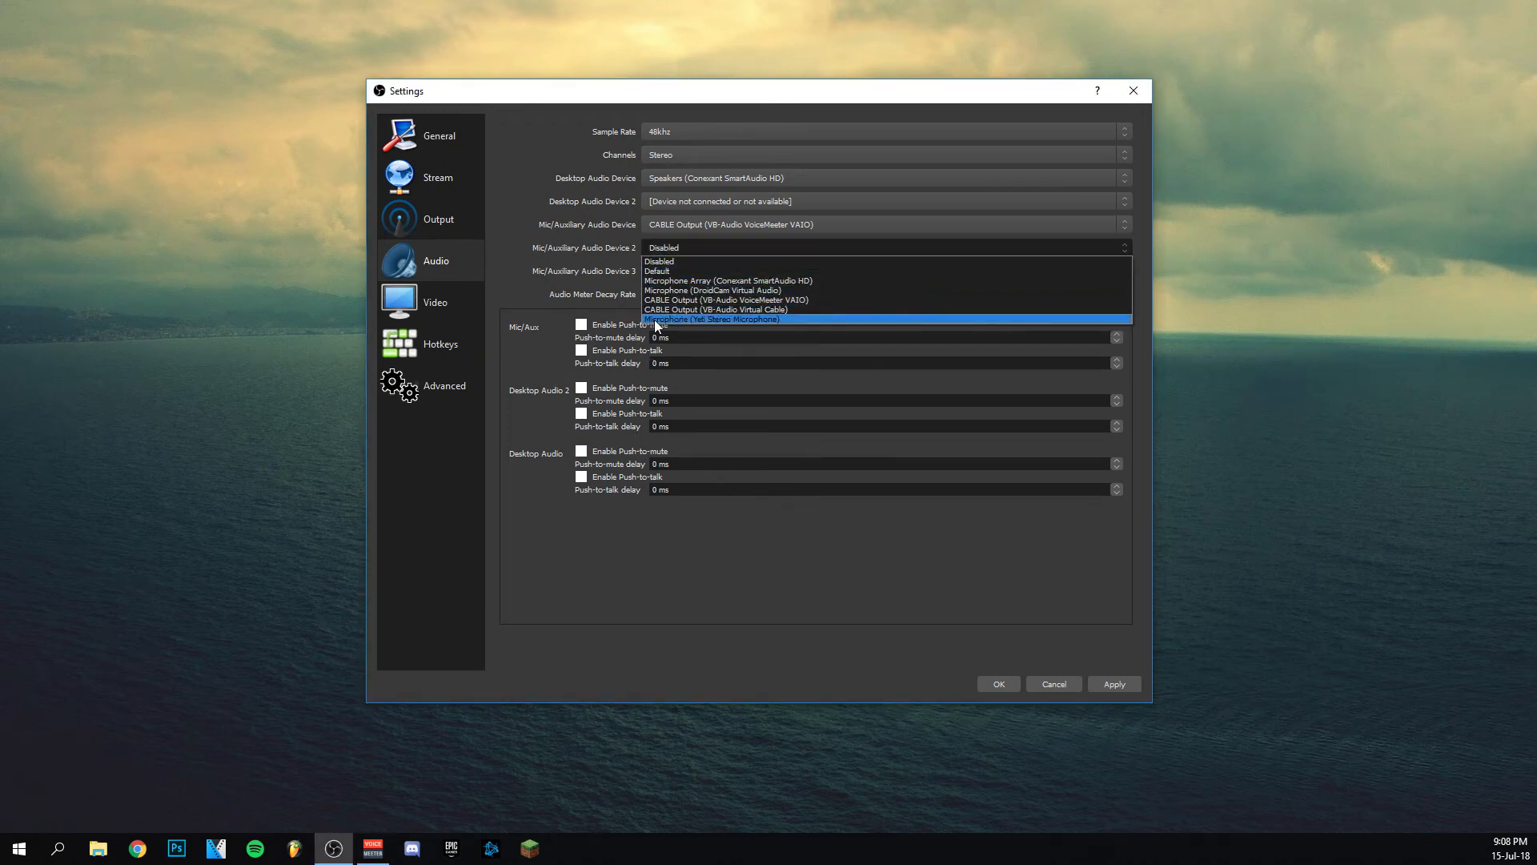
left_click(570, 239)
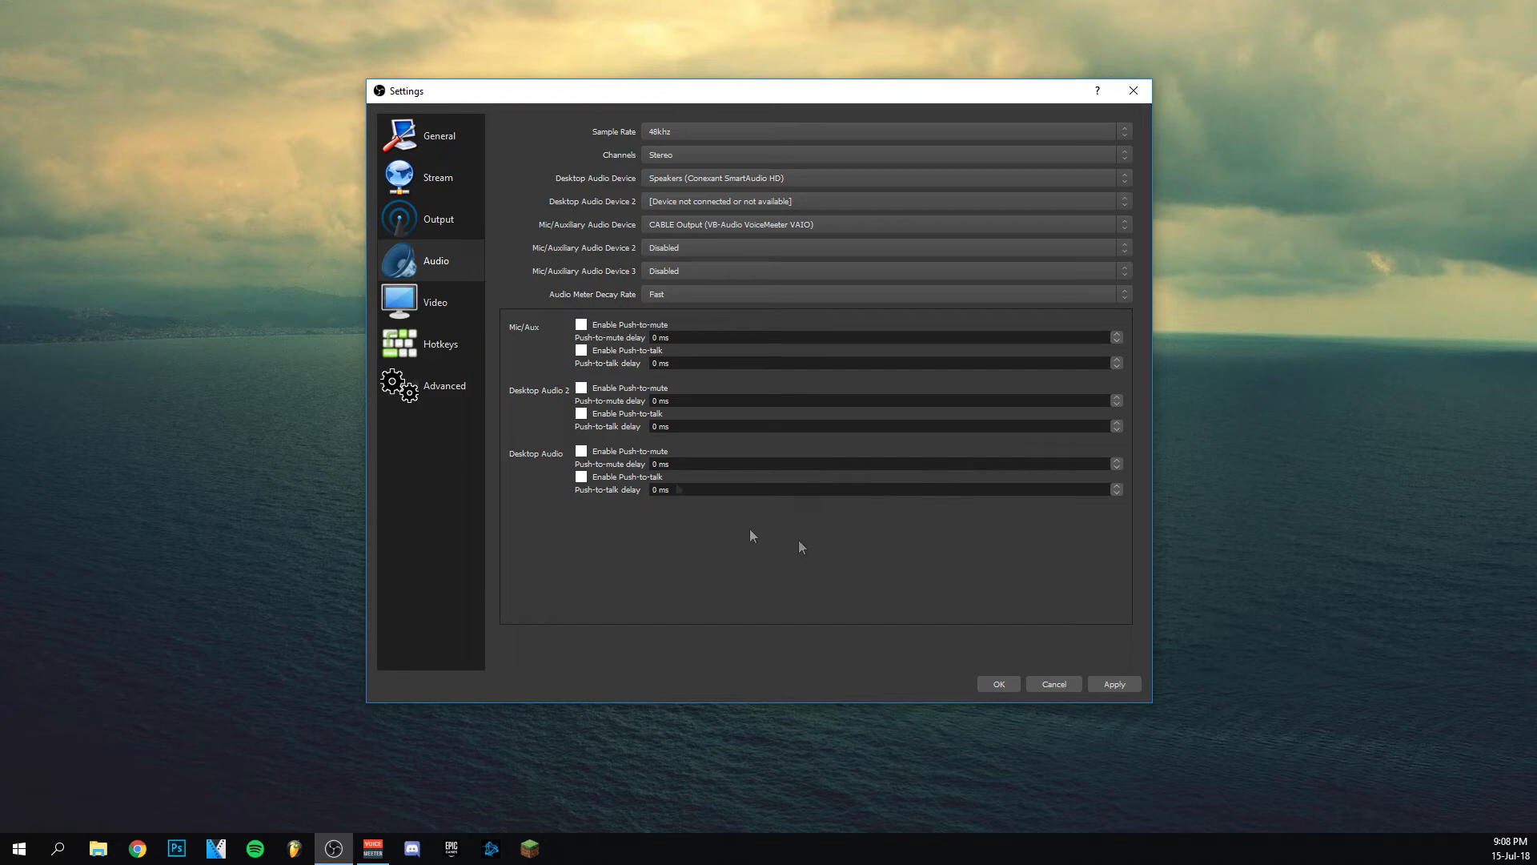
- Review the Video settings and the hotkey assignments for recording
left_click(437, 307)
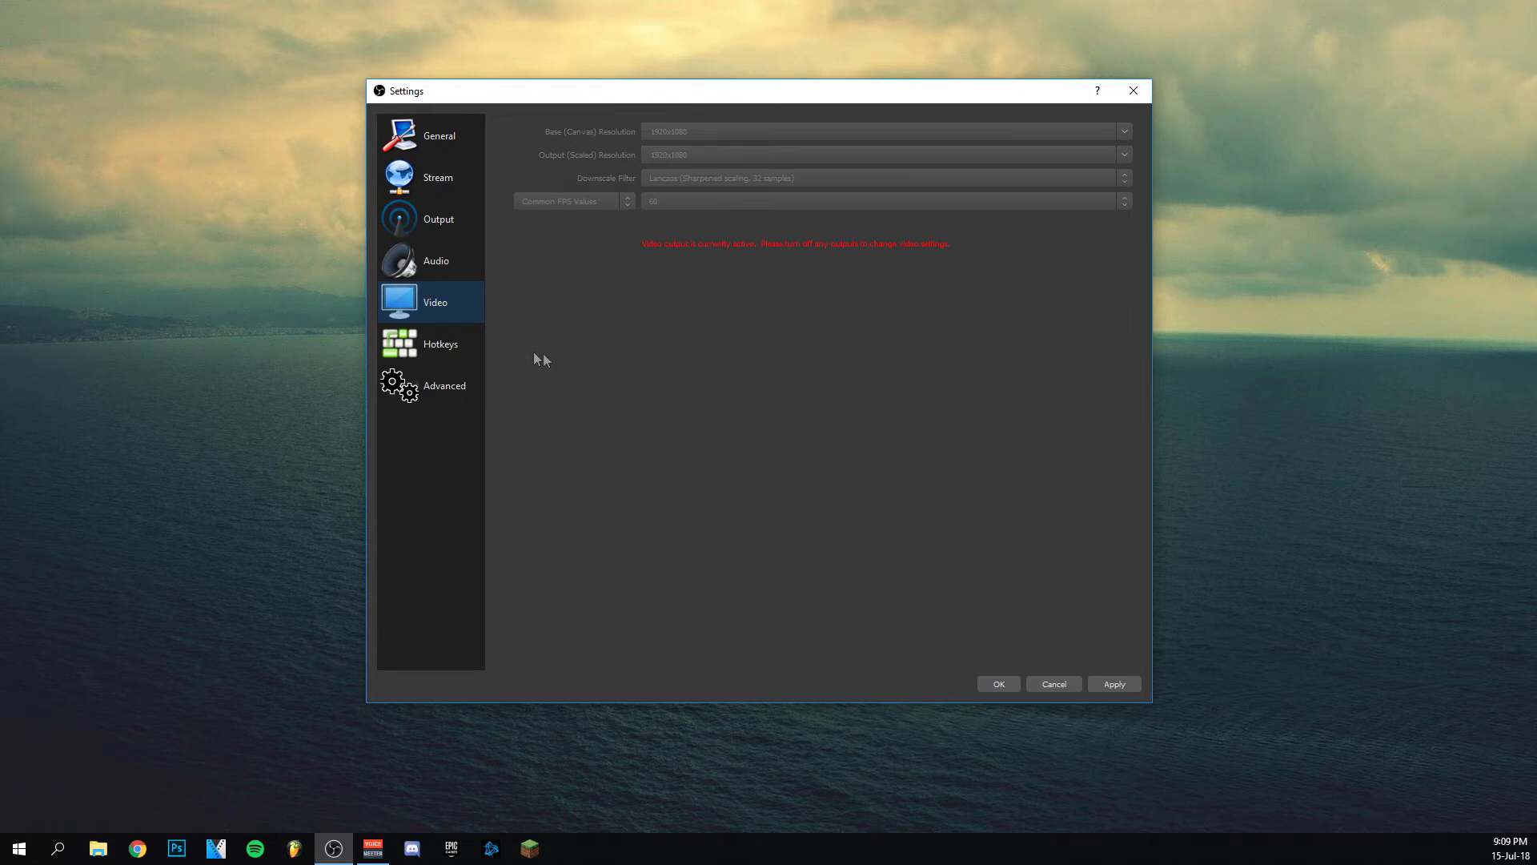
left_click(445, 345)
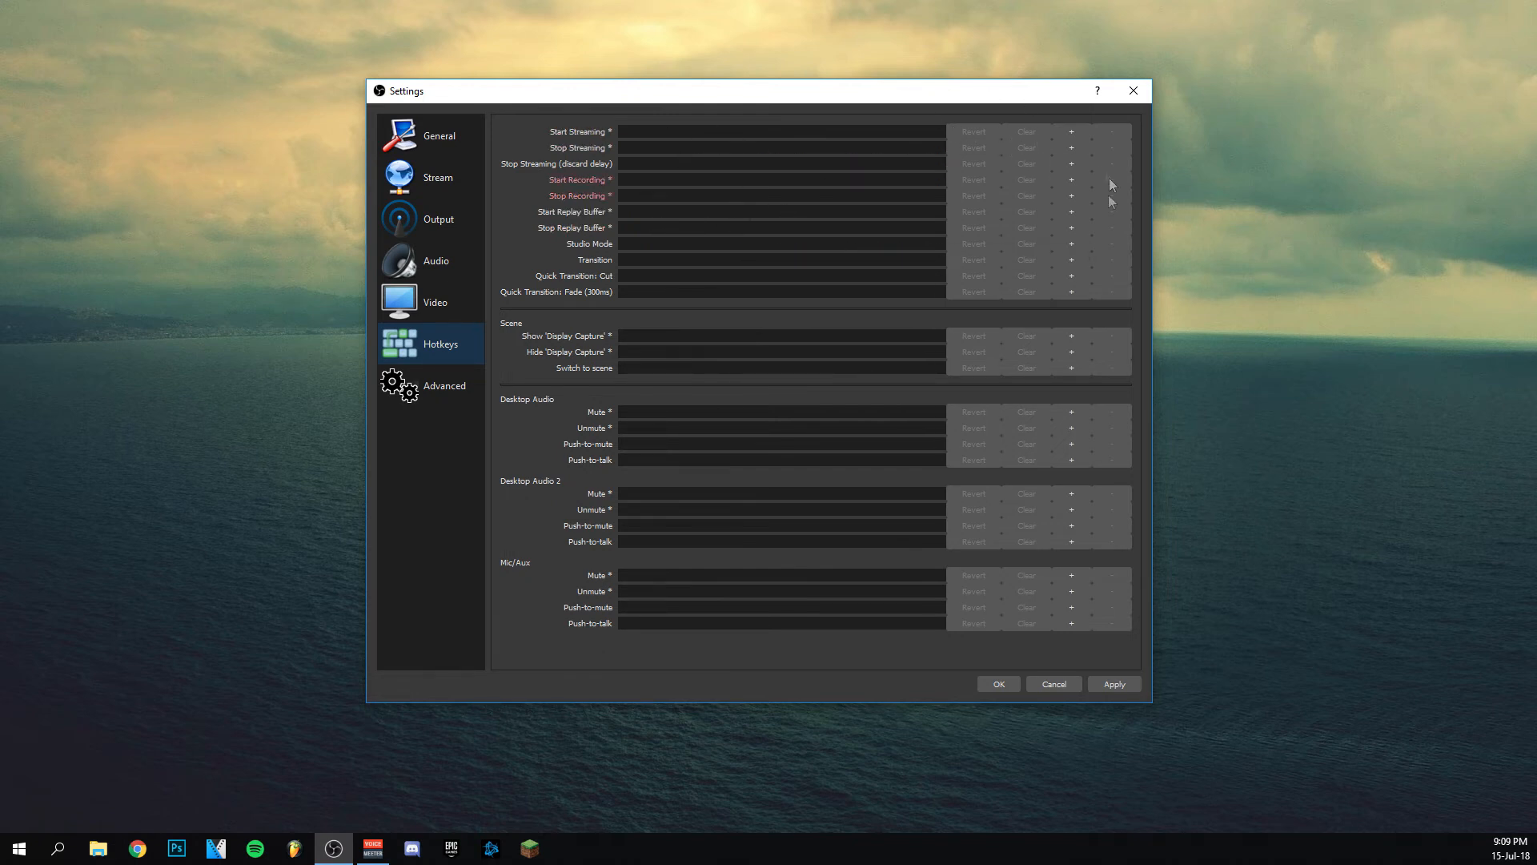
- Review the Advanced settings, checking the choices for process priority and audio monitoring device
left_click(431, 392)
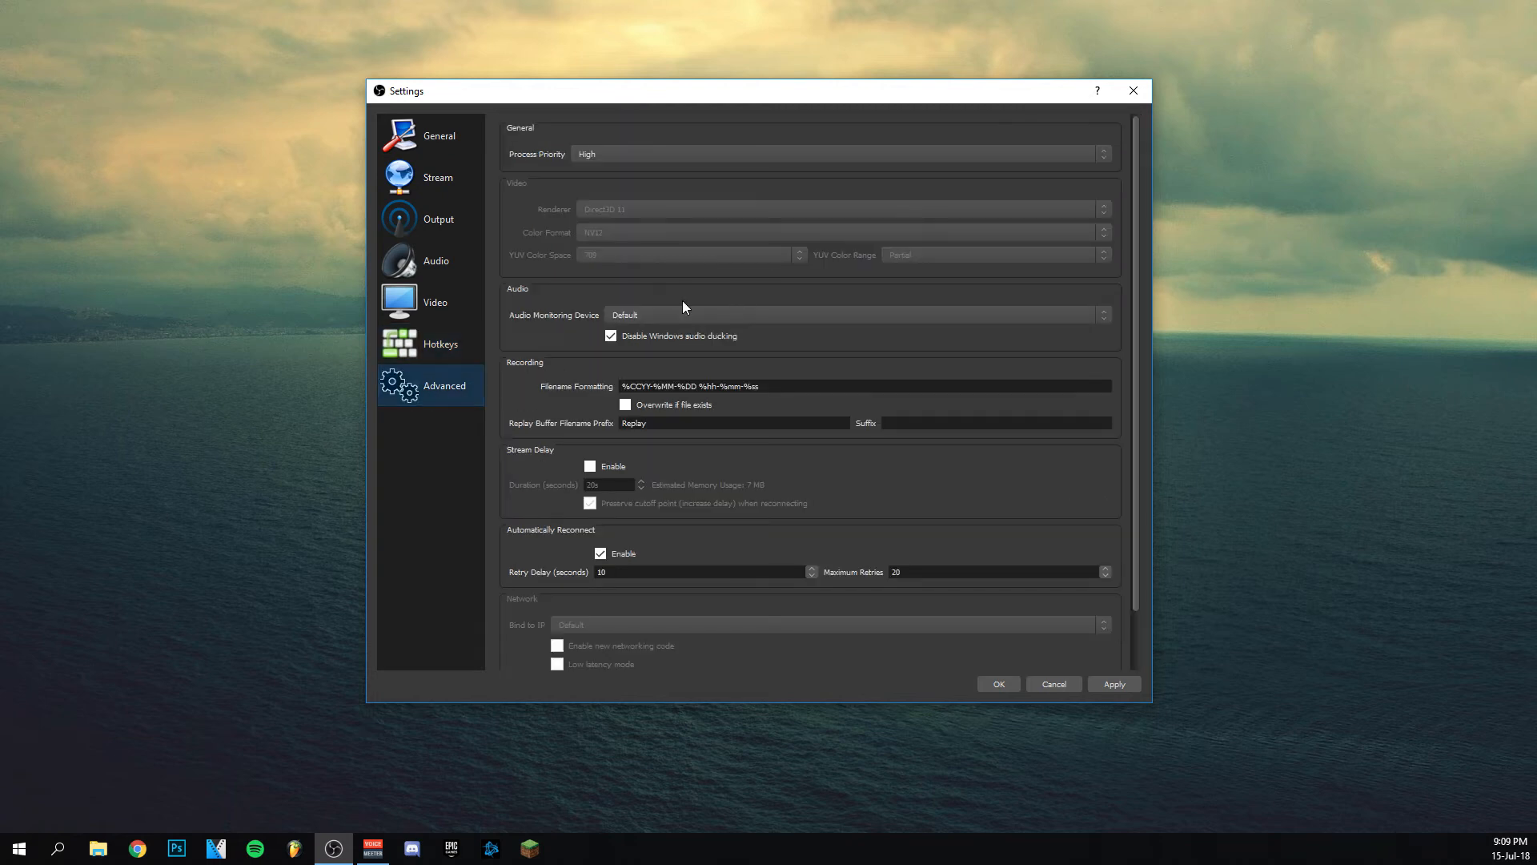
left_click(620, 157)
left_click(521, 160)
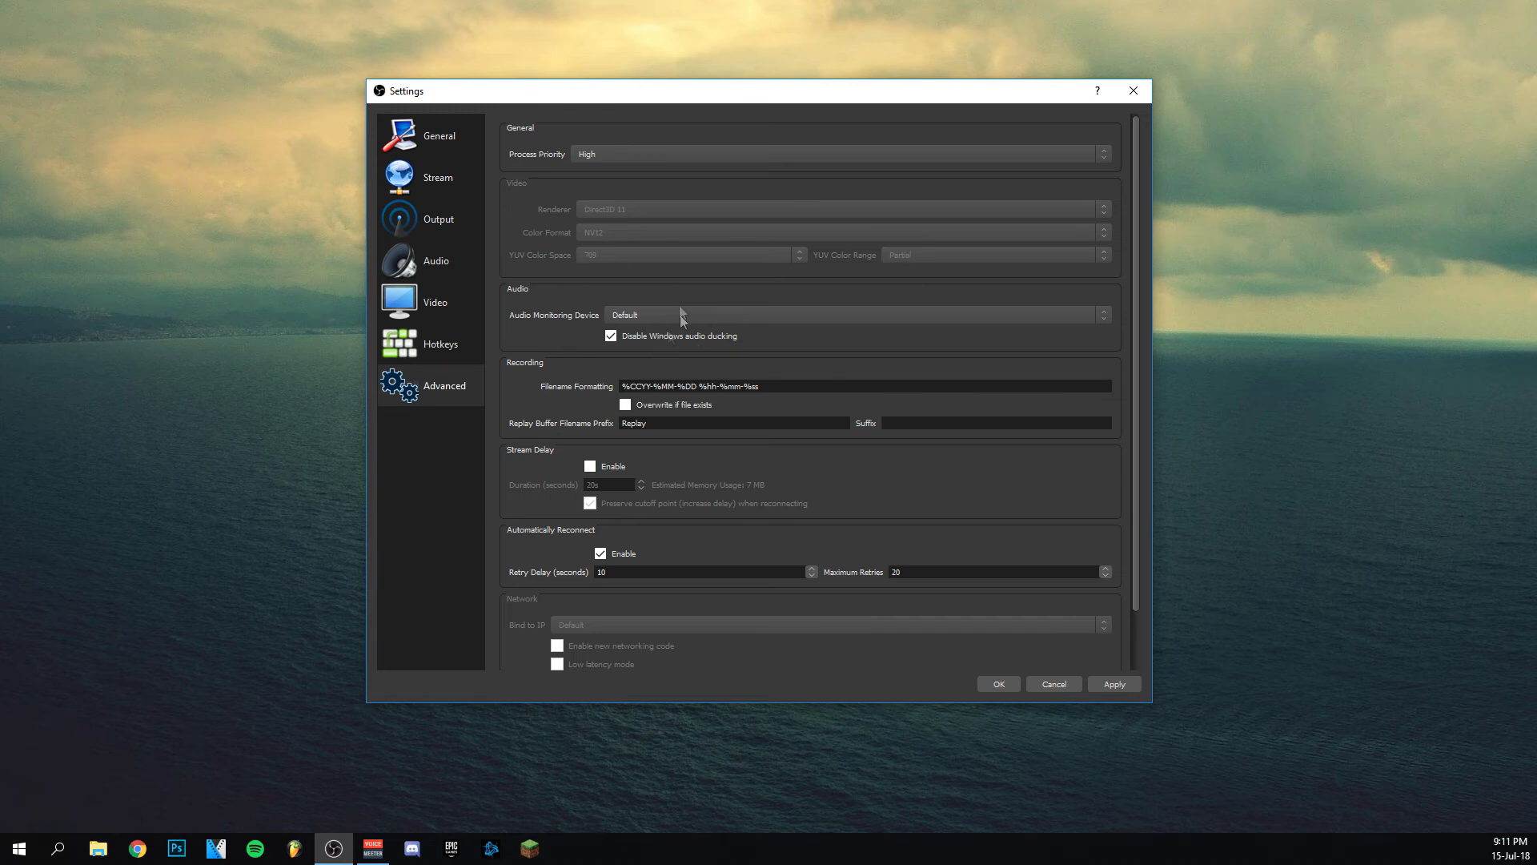
left_click(634, 320)
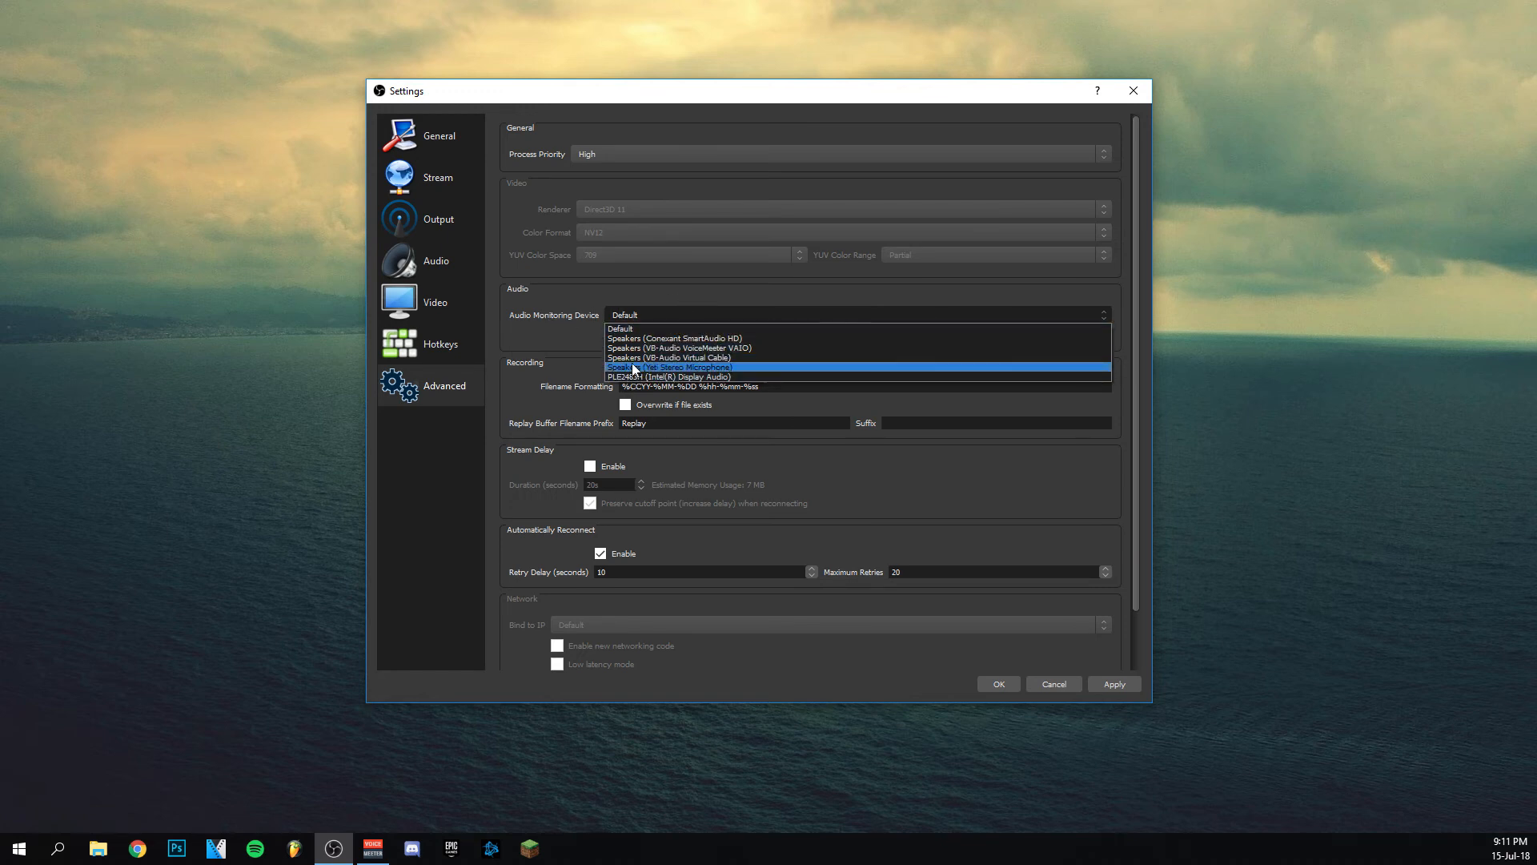
left_click(571, 353)
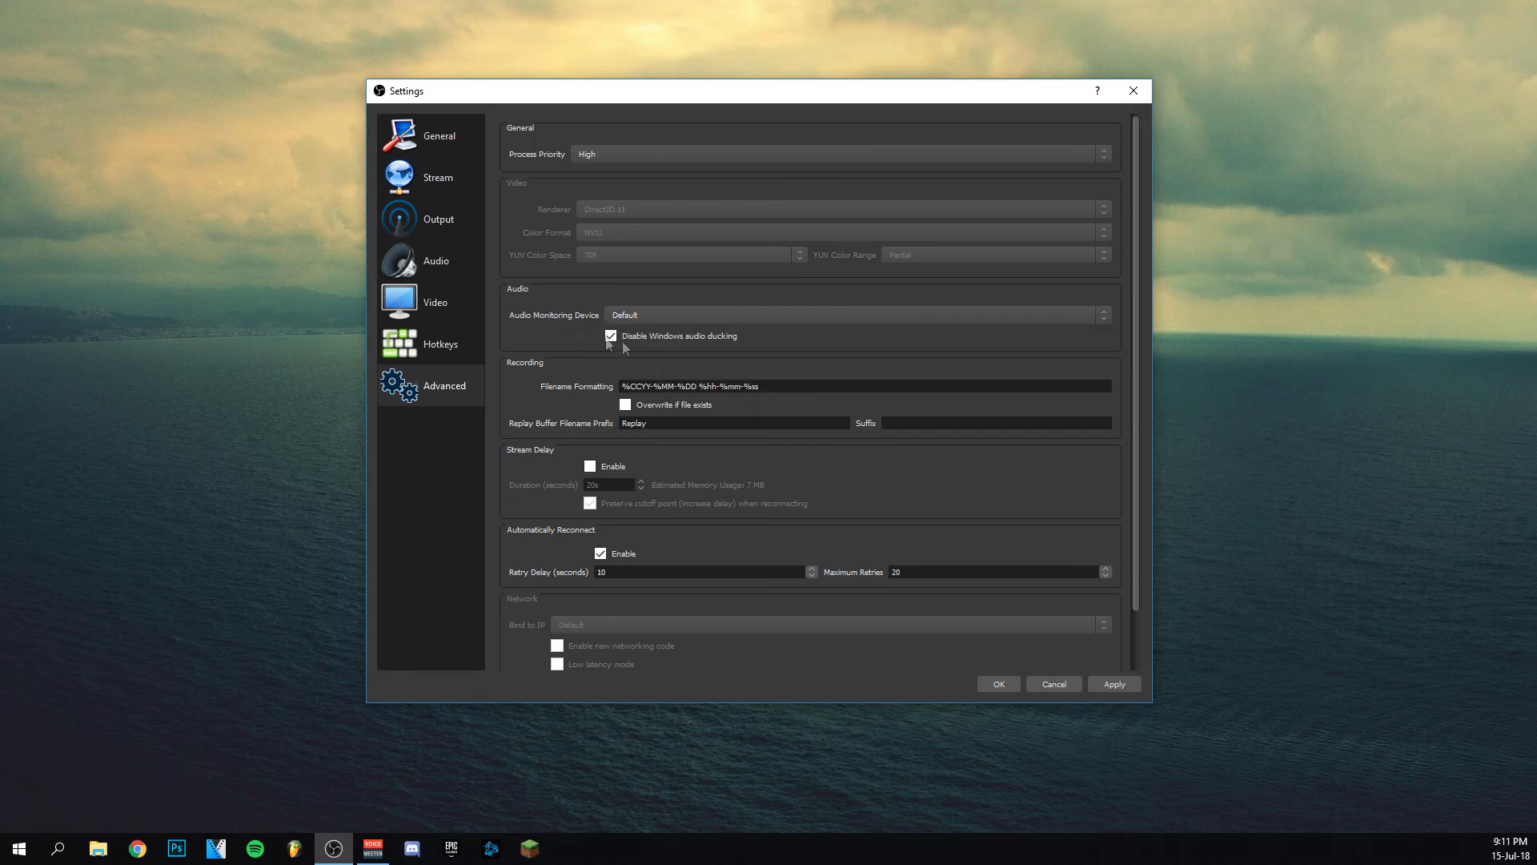
- Review the remaining Advanced settings and leave the settings without applying changes
scroll(612, 358, "down", 2)
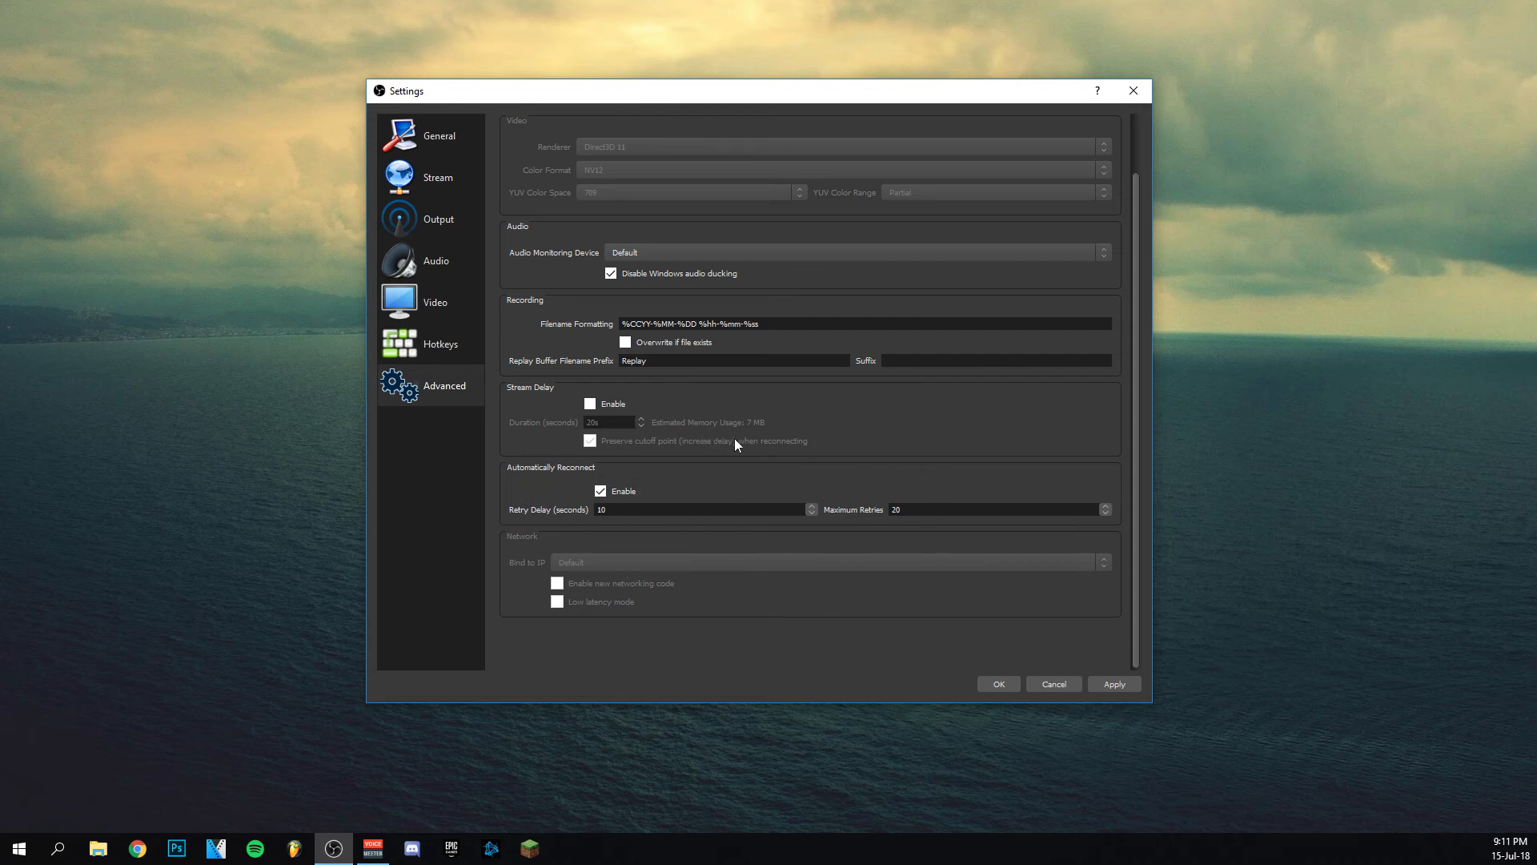
left_click(1055, 684)
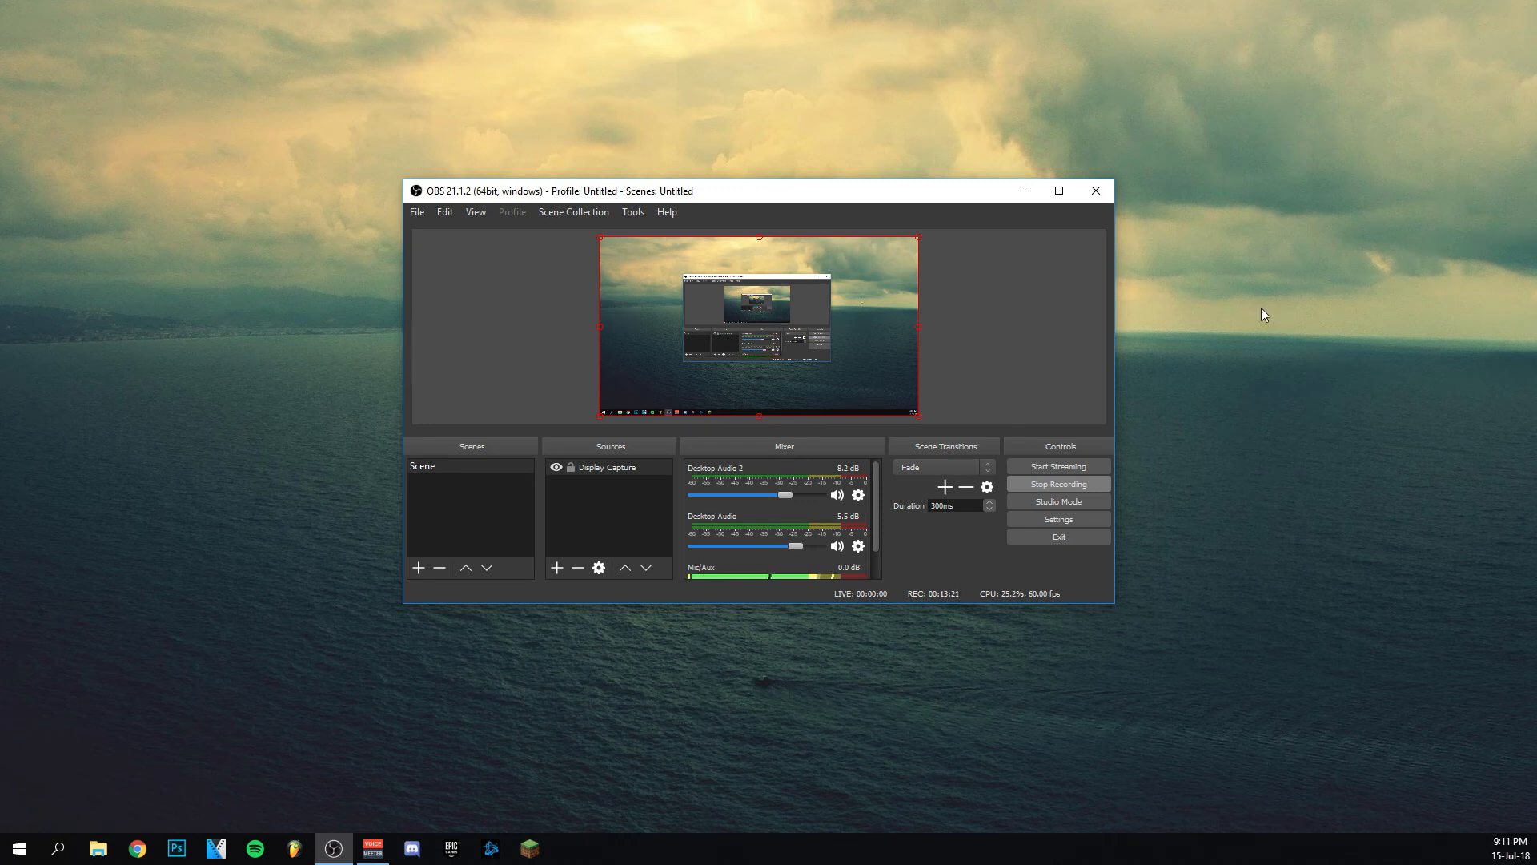
- Start adding a new scene and cancel it without creating one
right_click(463, 484)
left_click(477, 500)
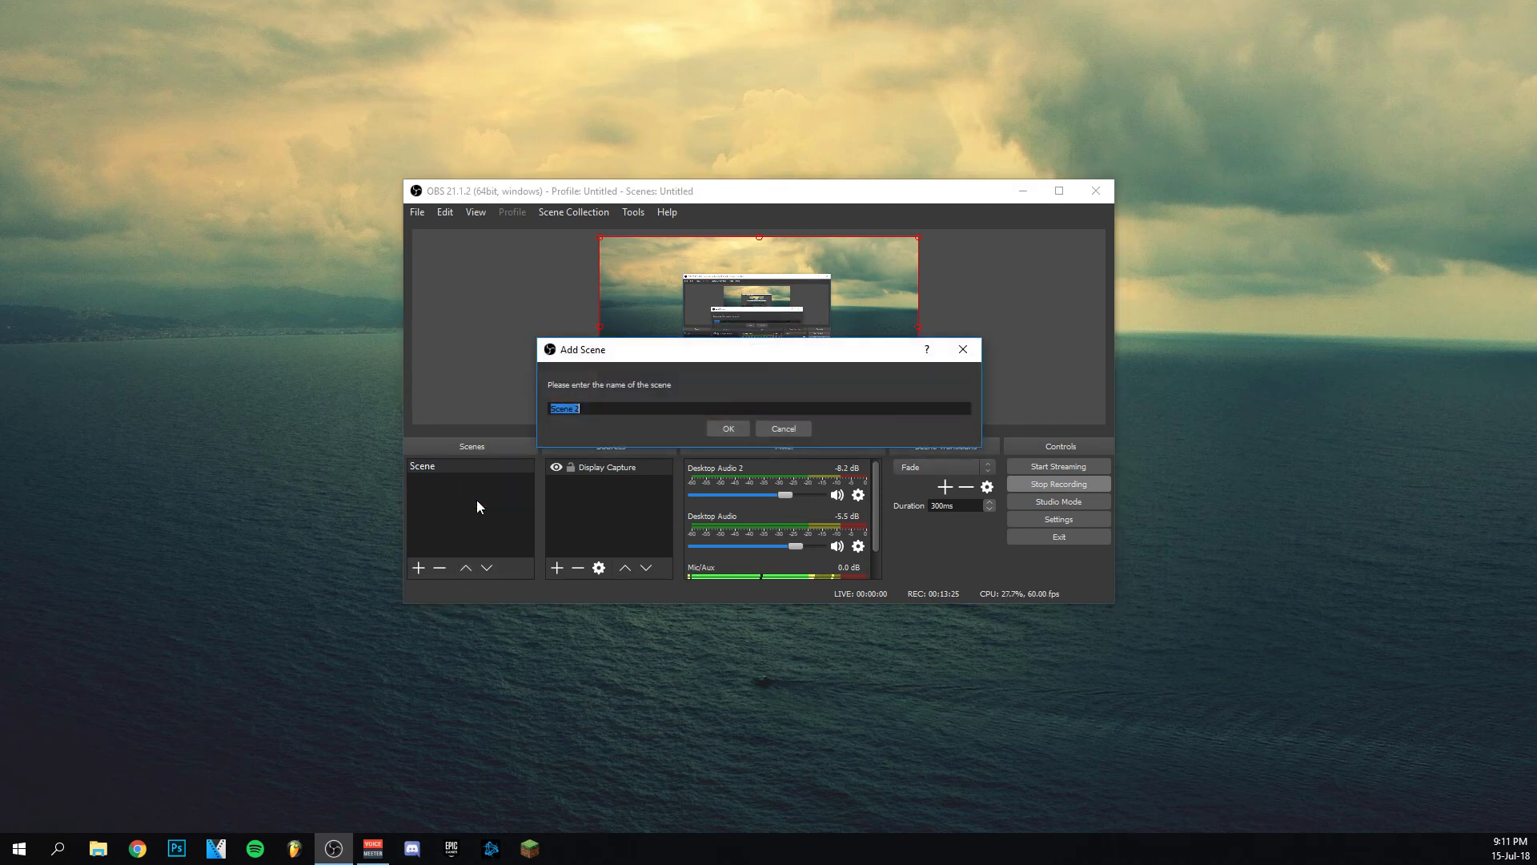
left_click(974, 350)
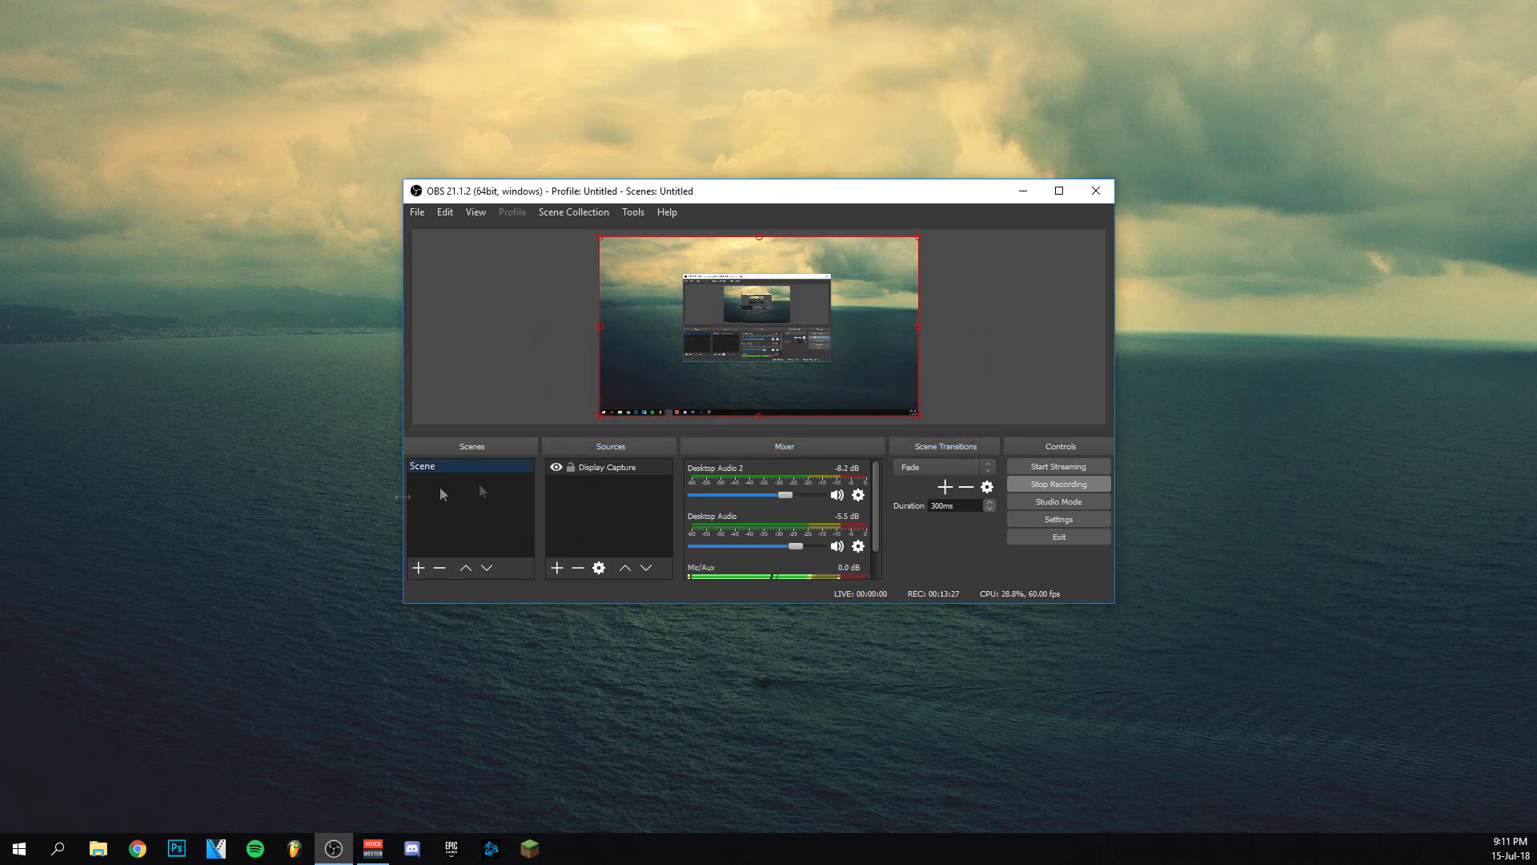
- Add a new Game Capture source to the scene and check its capture mode choices without changing its properties
right_click(573, 484)
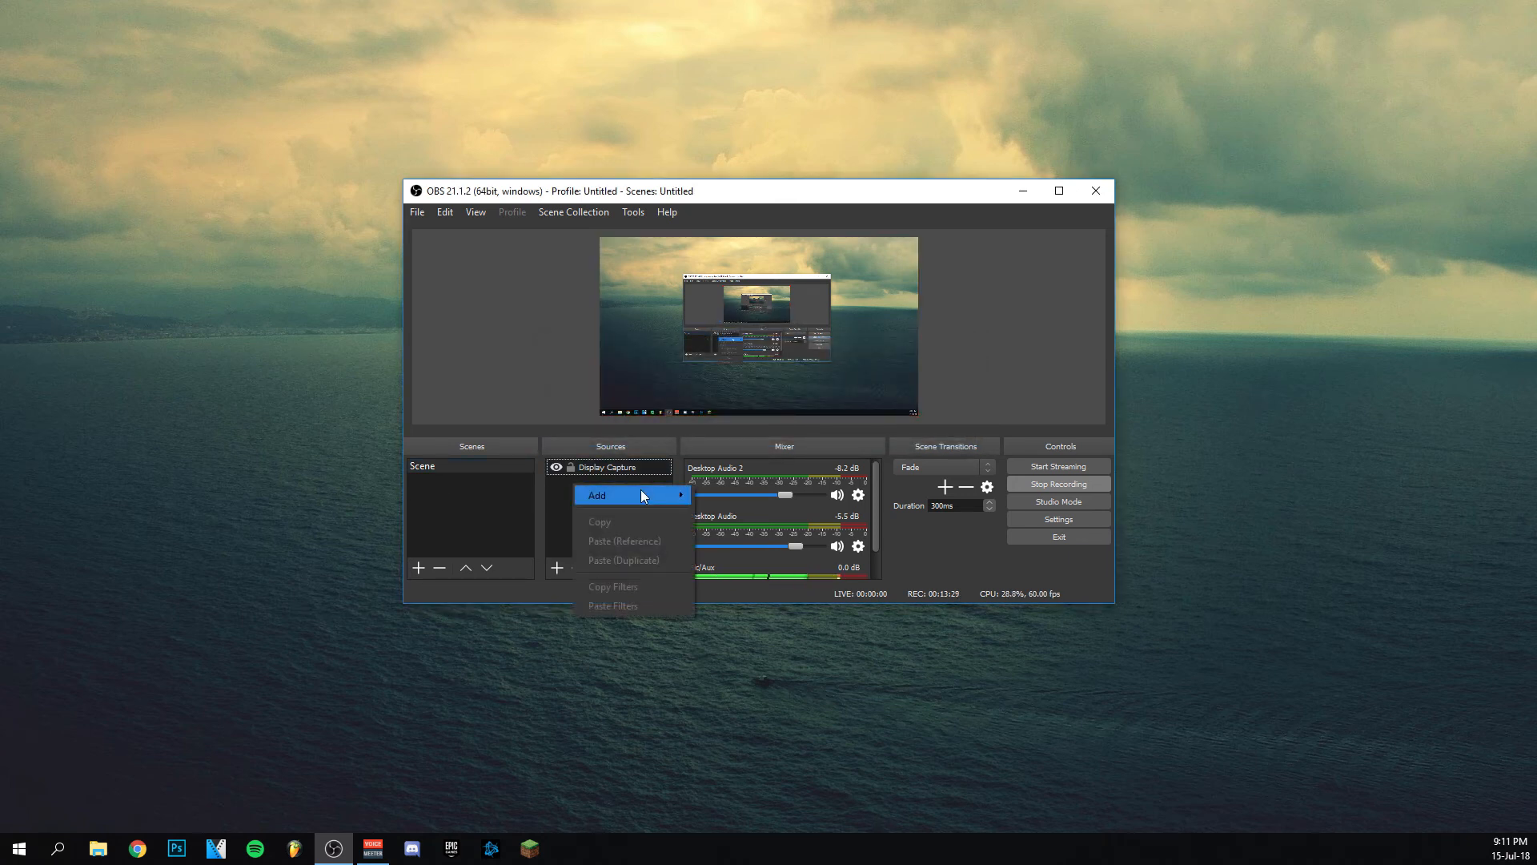
mouse_move(644, 494)
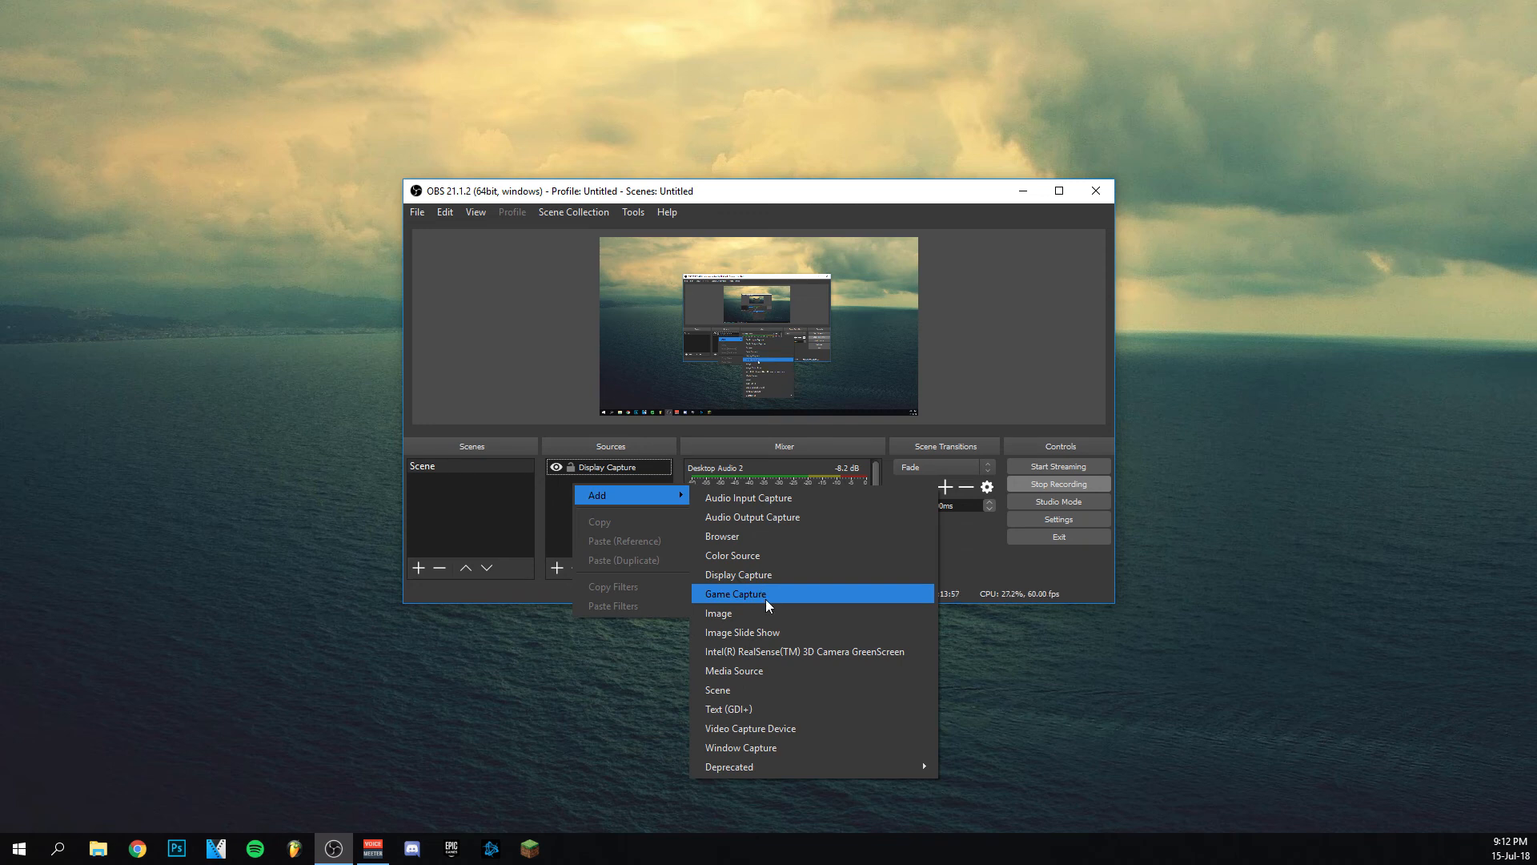
left_click(765, 596)
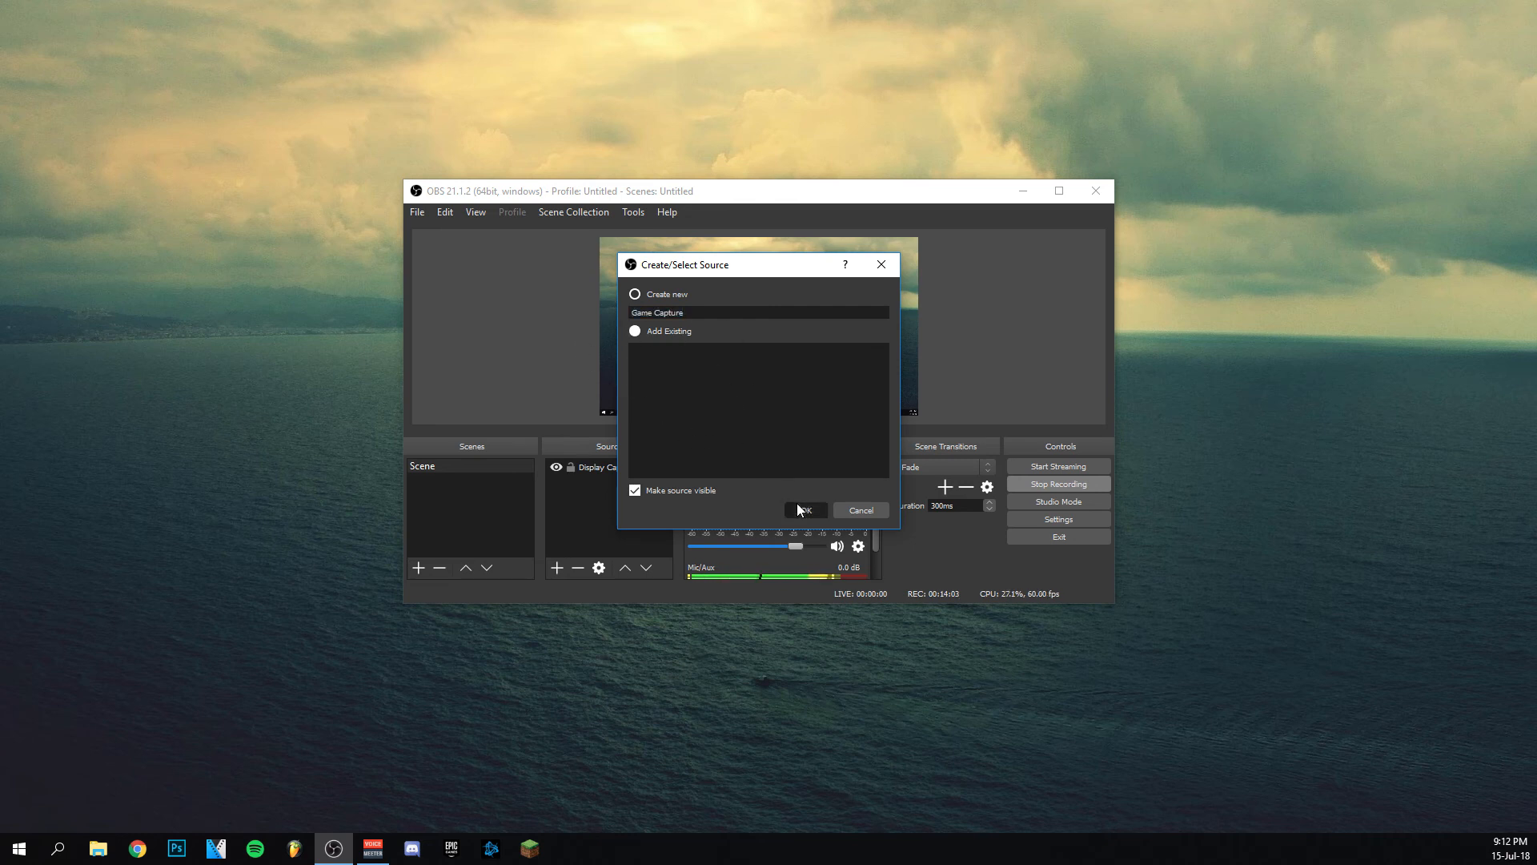
left_click(800, 507)
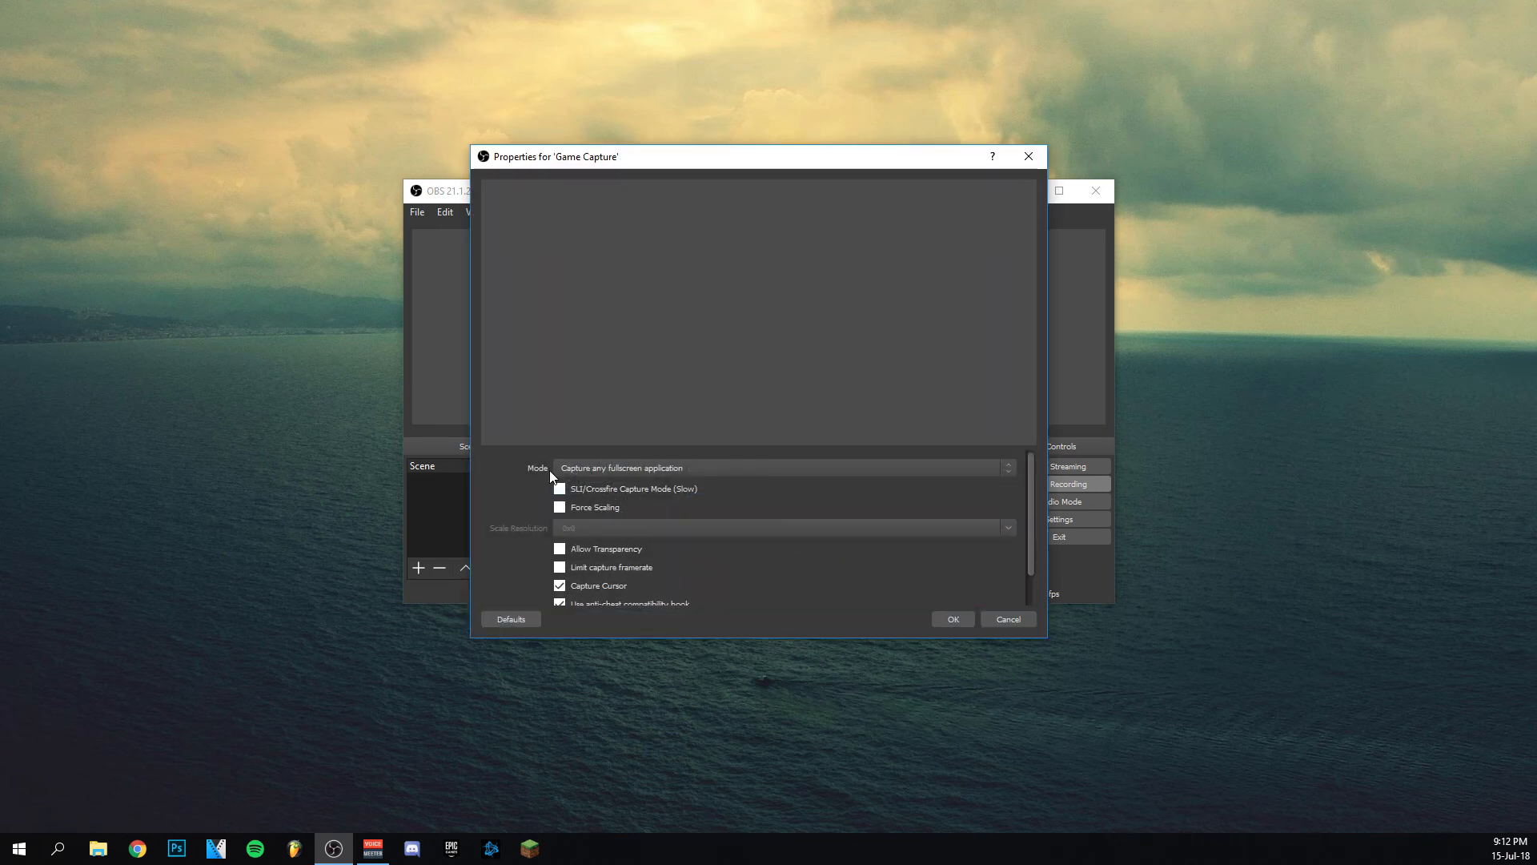
left_click(629, 469)
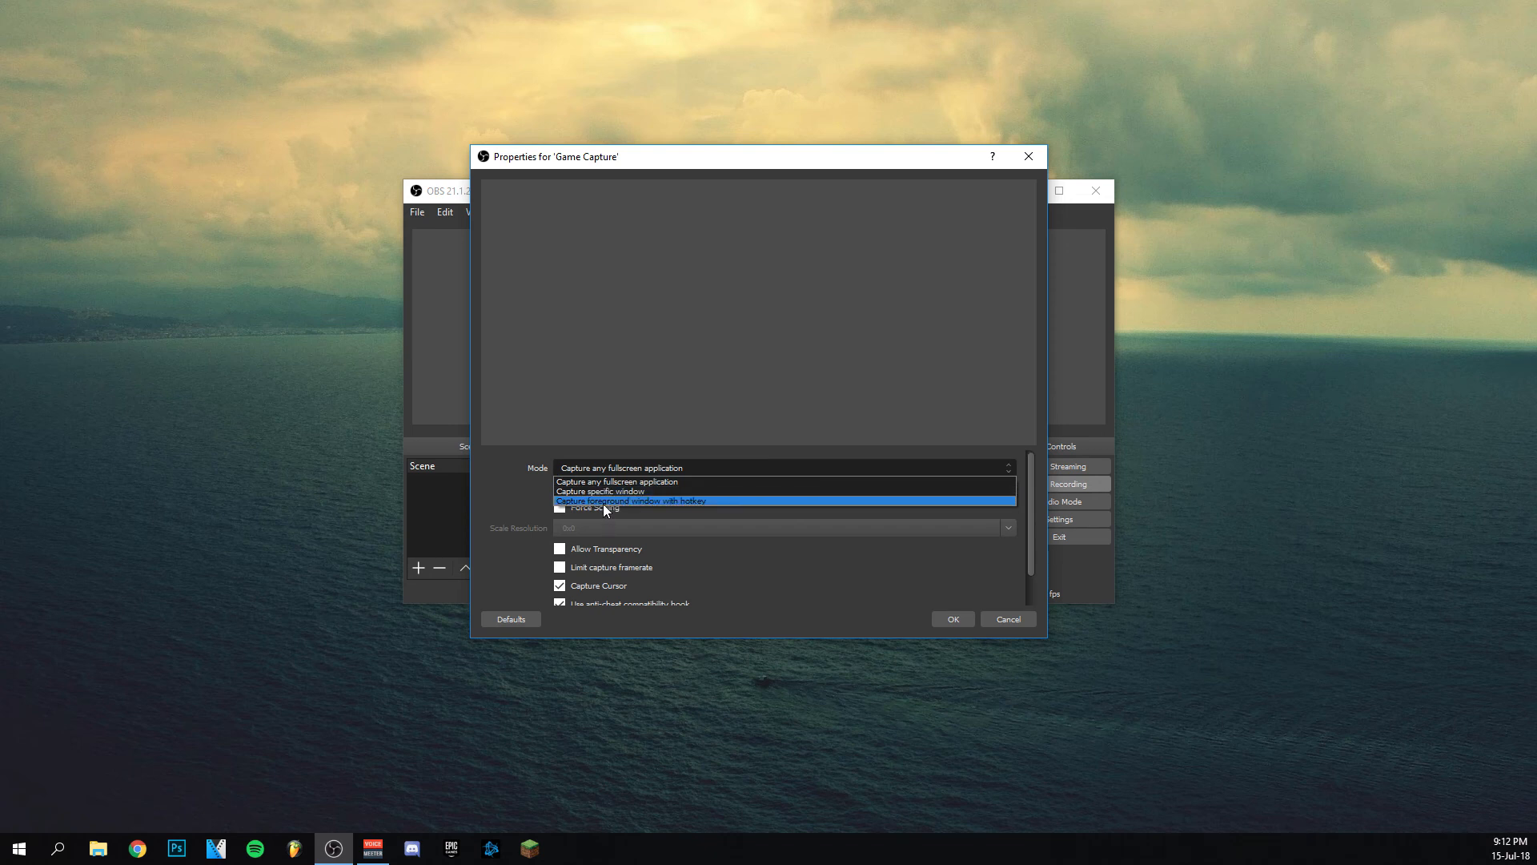
left_click(642, 492)
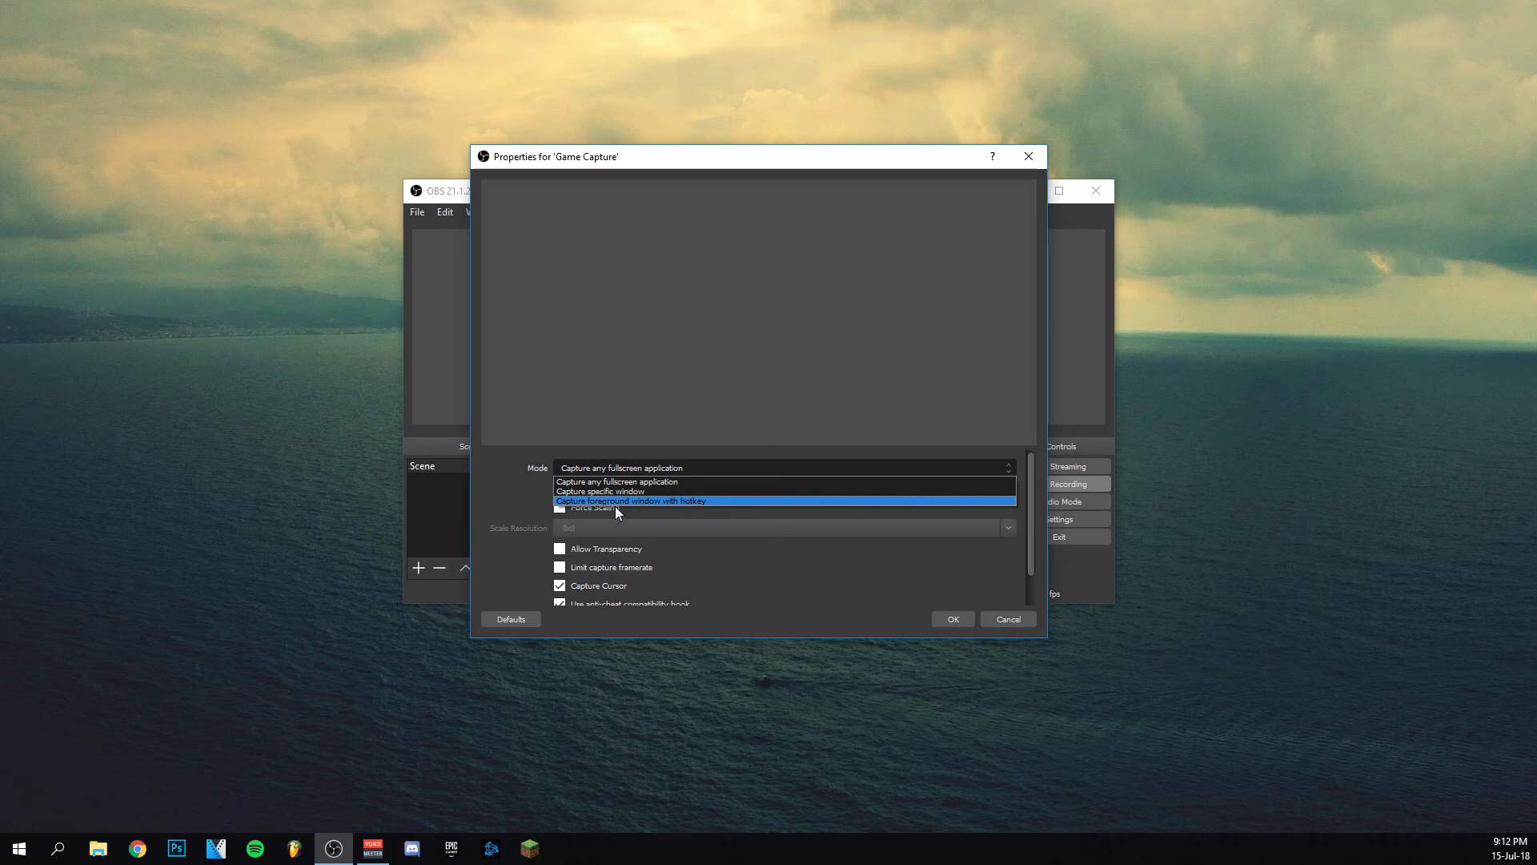
left_click(723, 568)
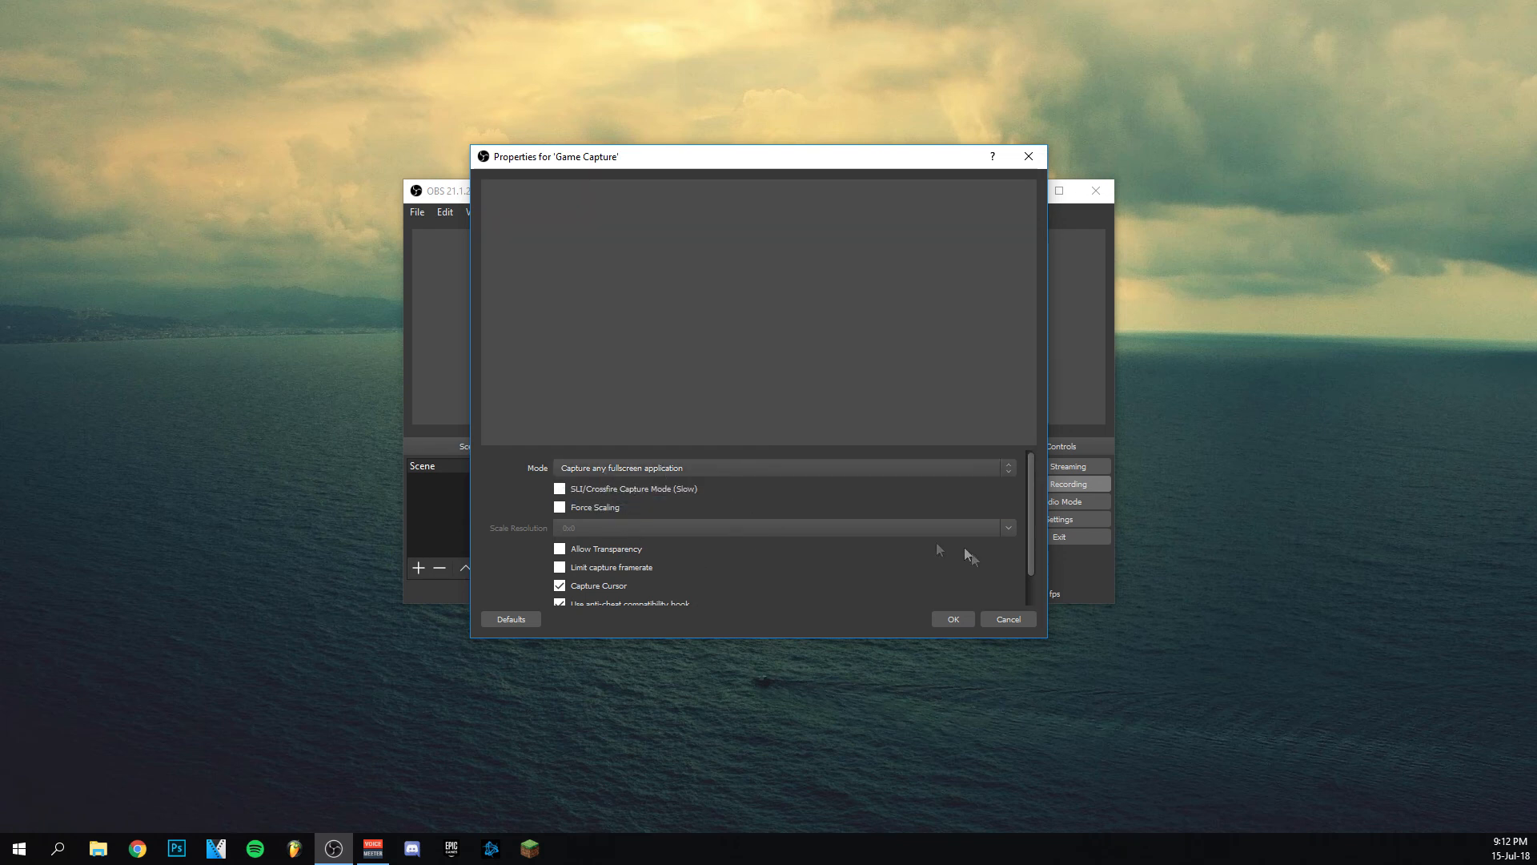
left_click(1009, 620)
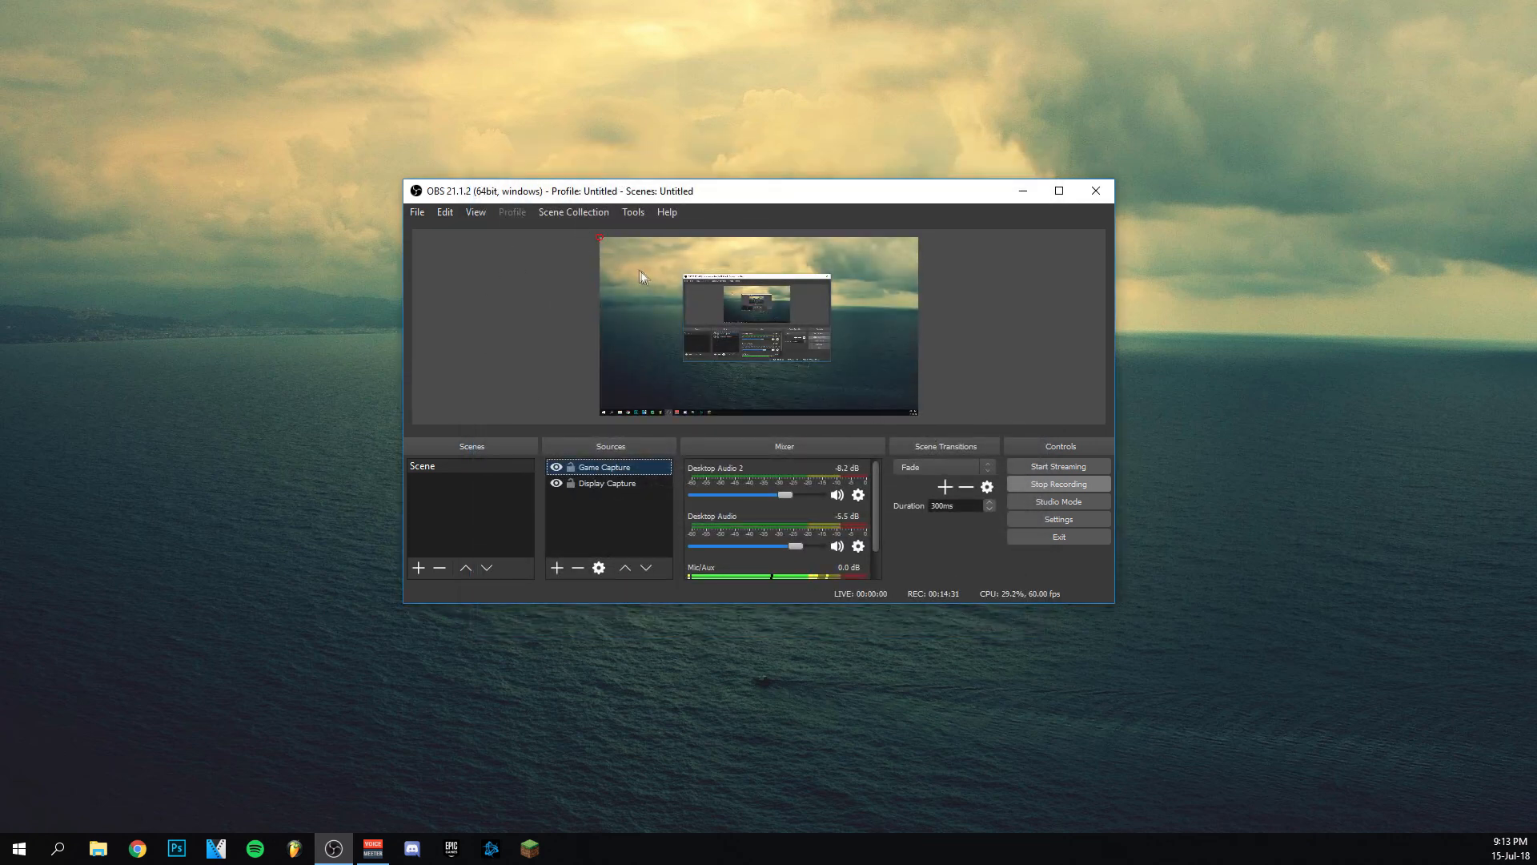
- Remove the Game Capture source from the scene
right_click(631, 473)
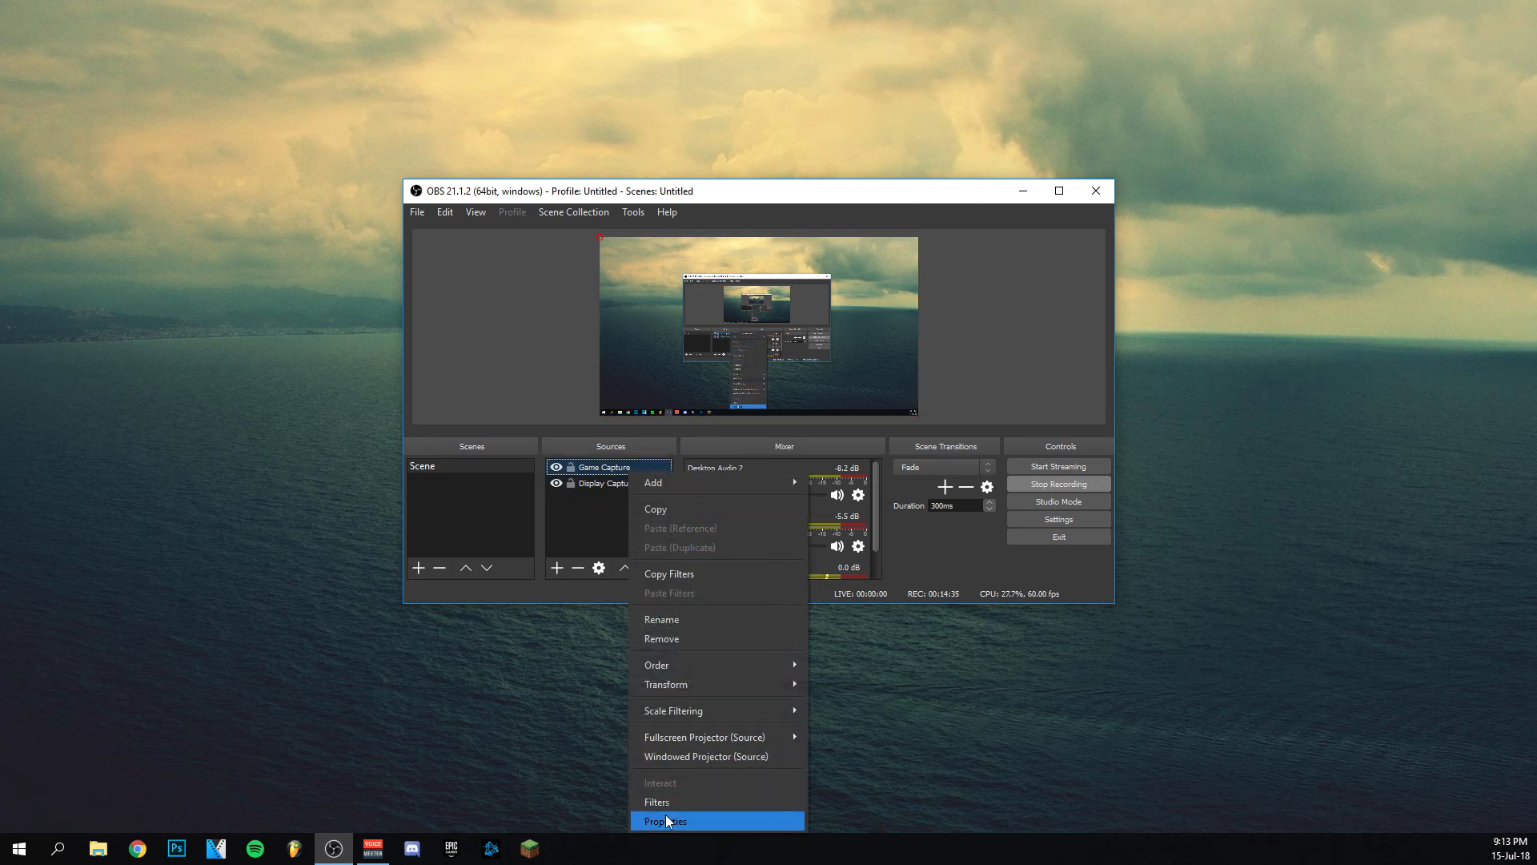
left_click(699, 643)
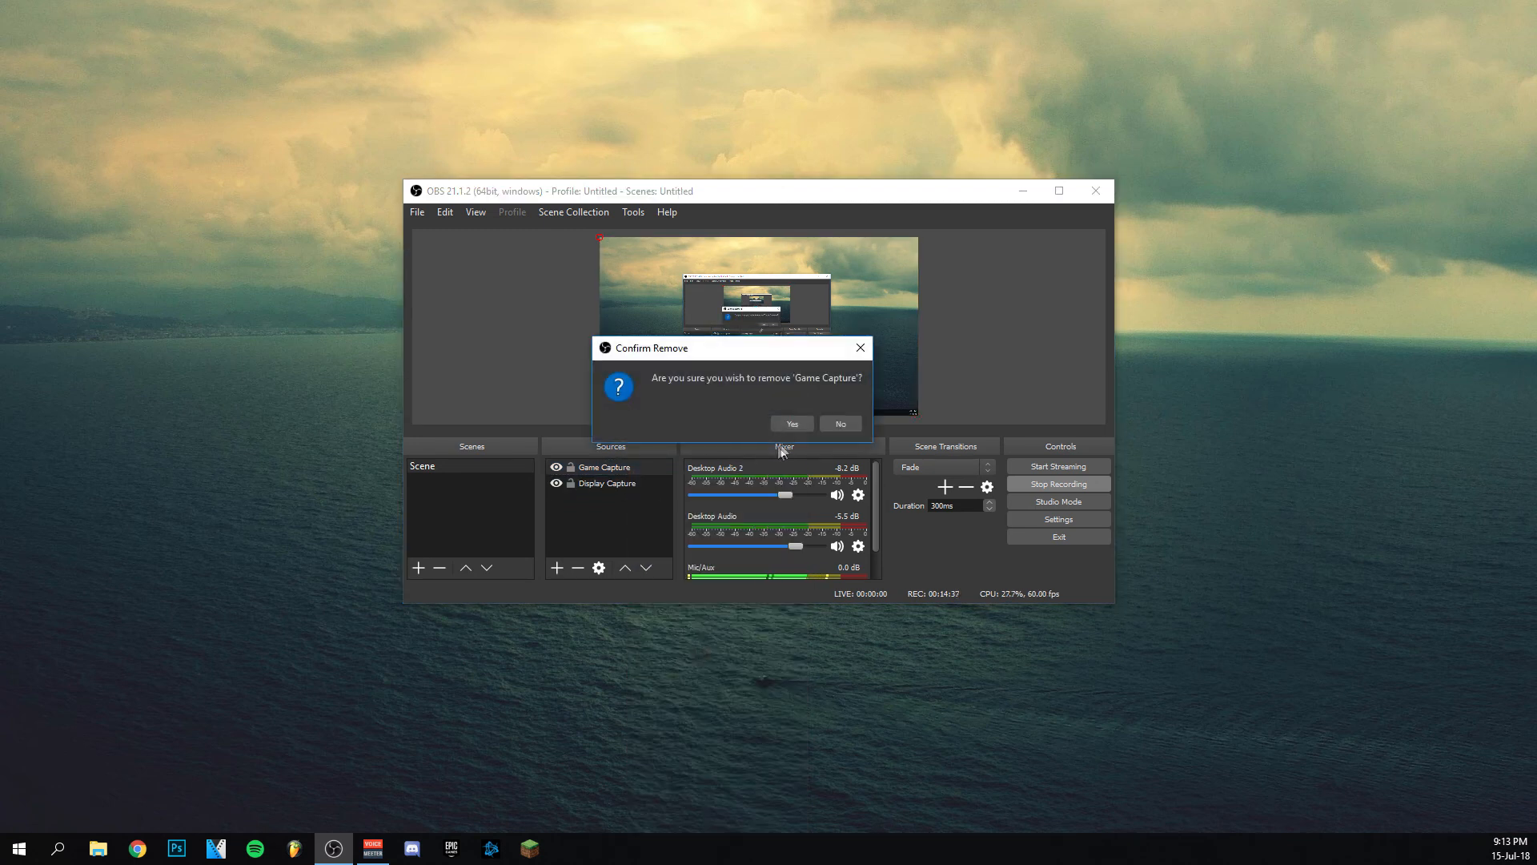
left_click(795, 426)
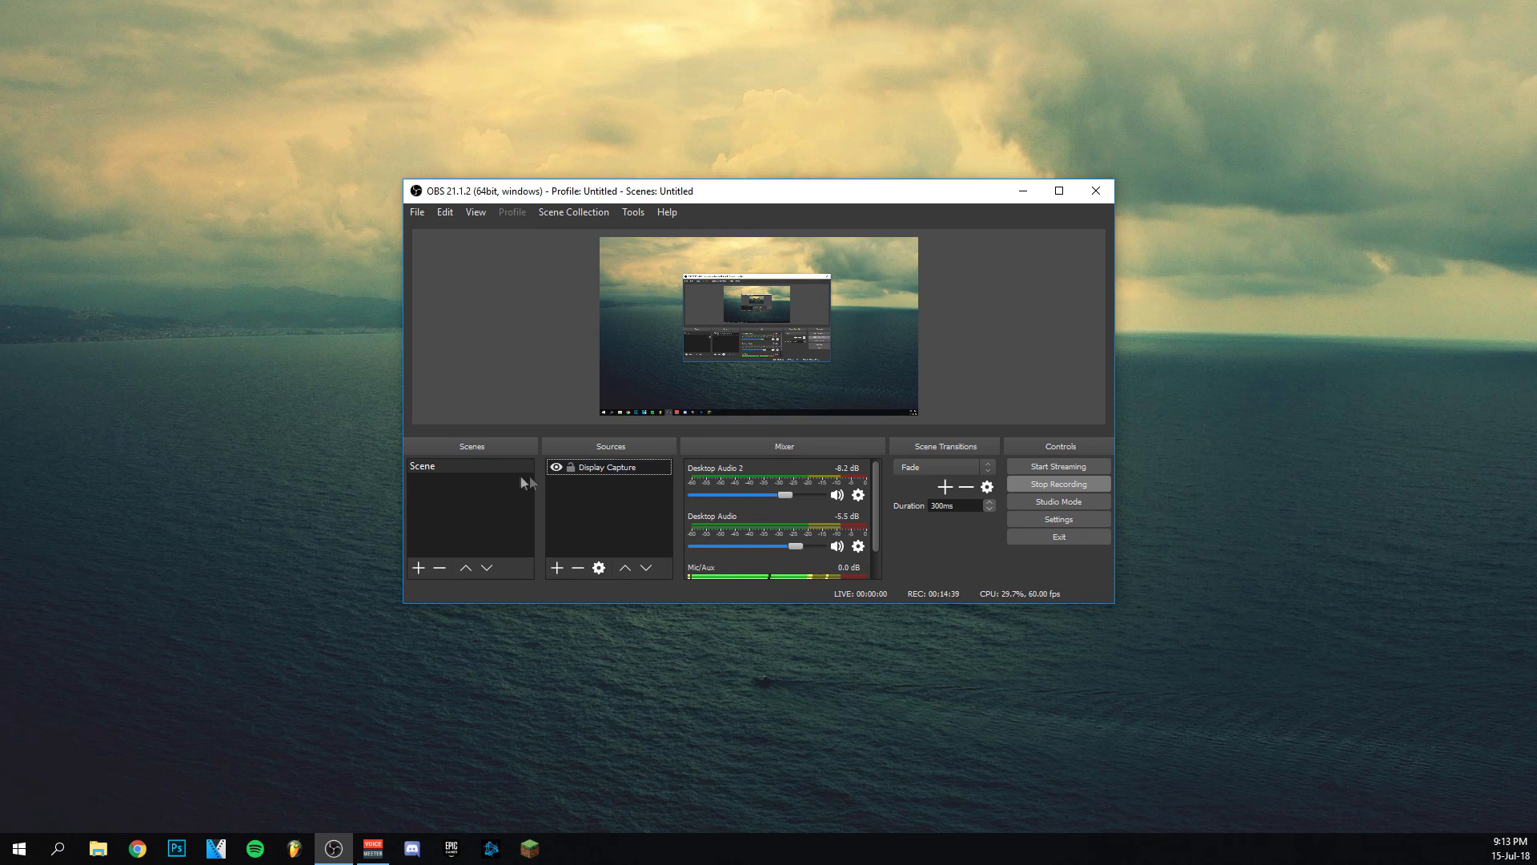
- Look through the source types that can be added, including Window Capture, without adding one
right_click(608, 490)
mouse_move(674, 501)
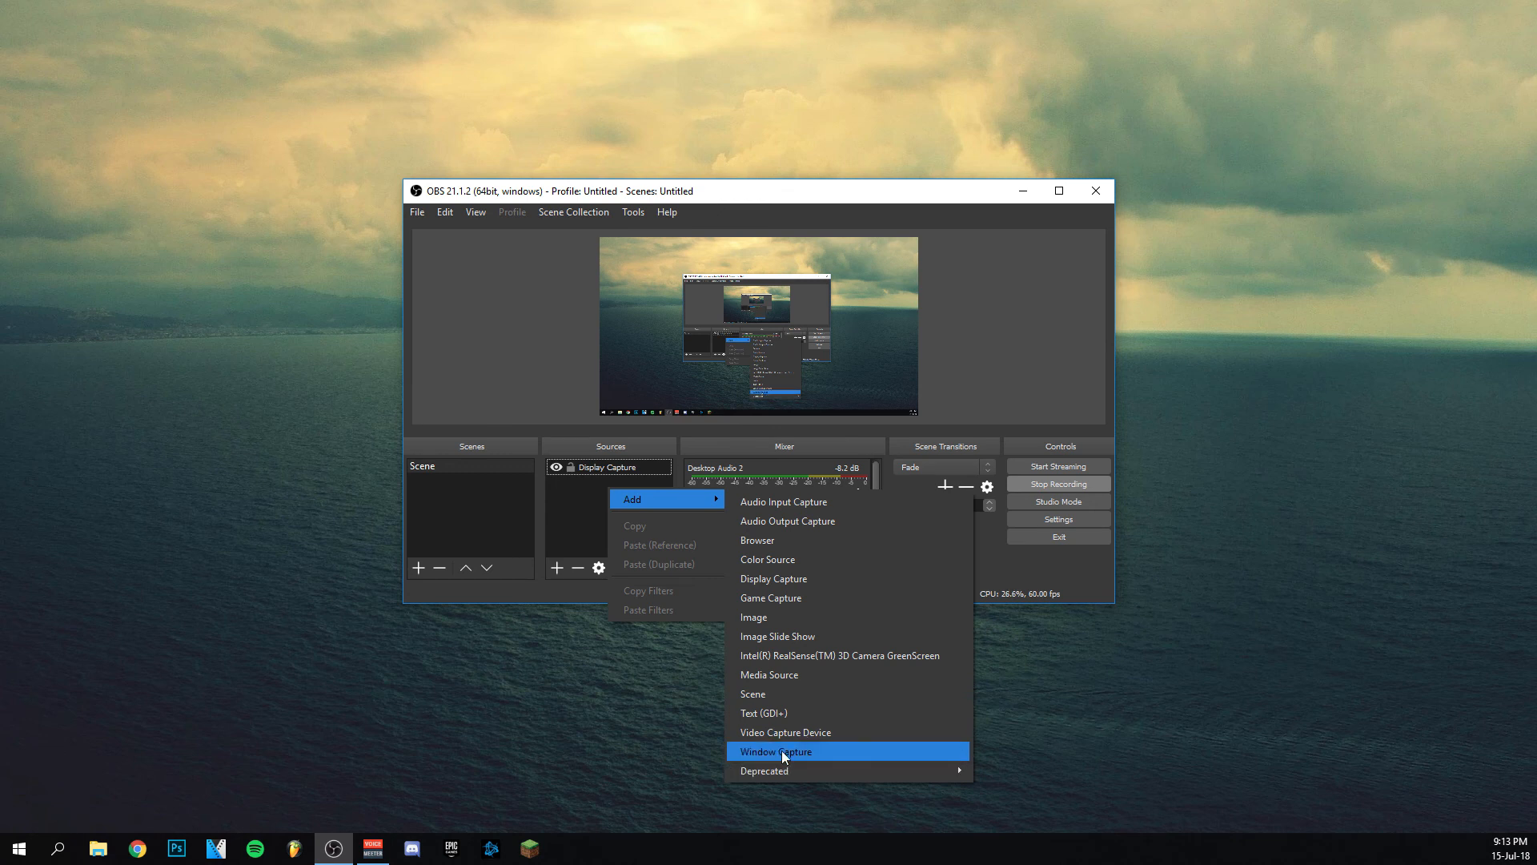
mouse_move(784, 768)
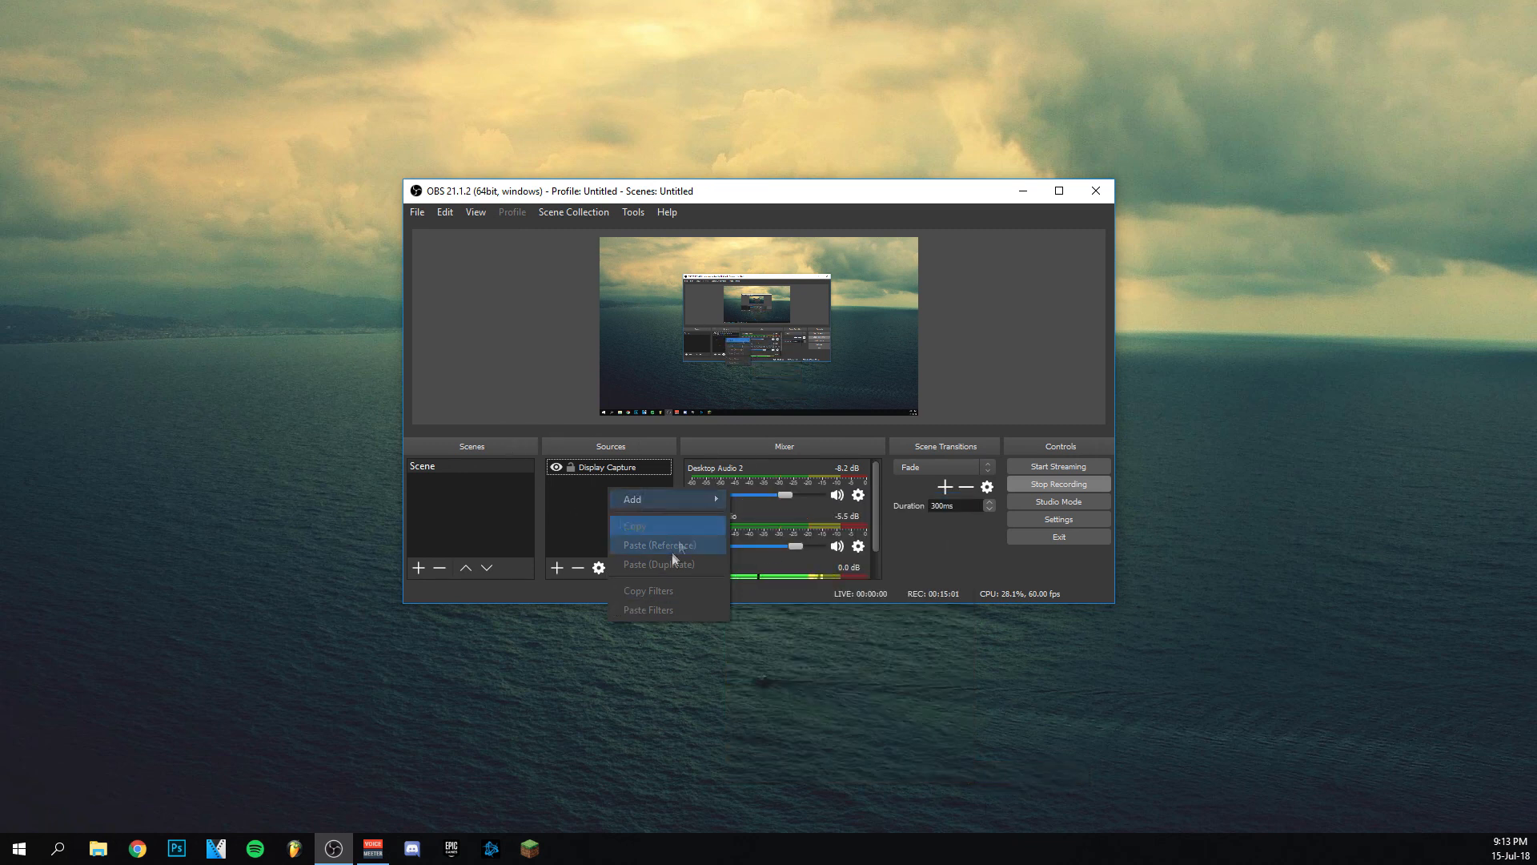
left_click(555, 484)
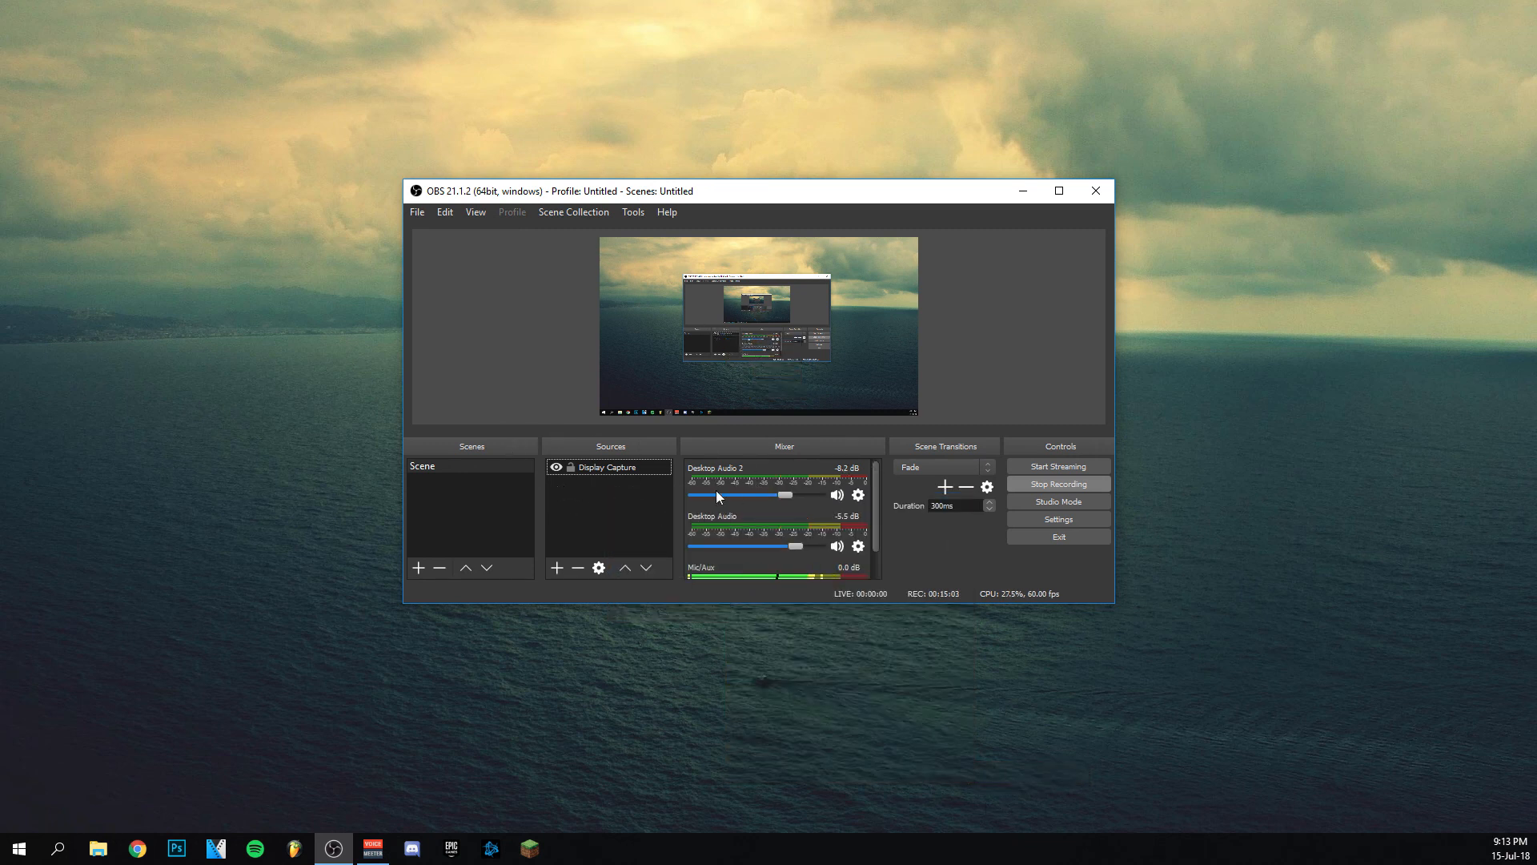
- Check the Mic/Aux channel in the mixer and recheck the Output, Video and Audio settings, leaving without changes
left_click_drag(876, 496, 875, 530)
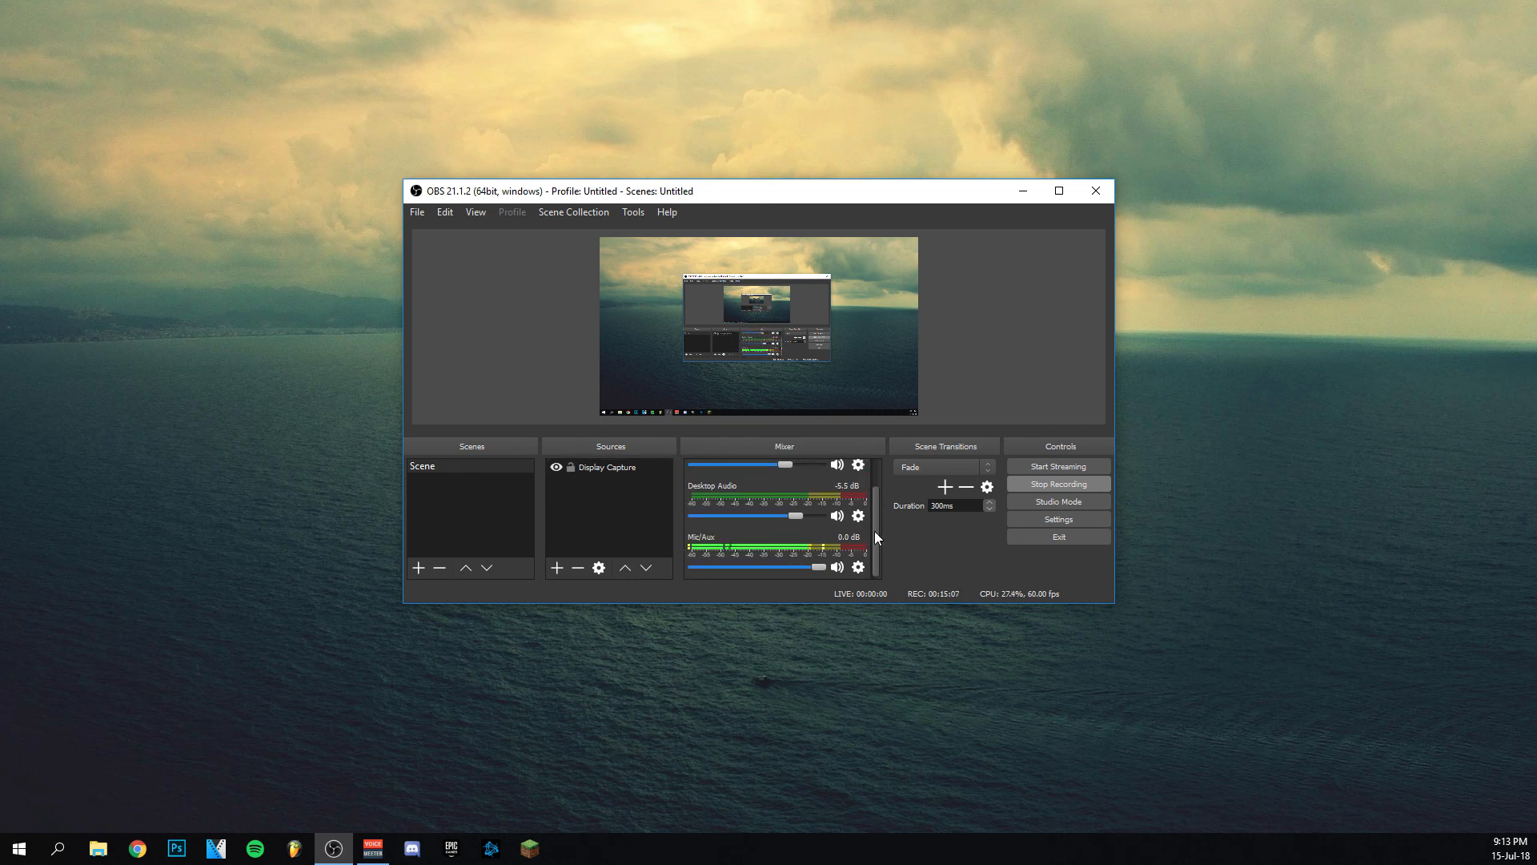
left_click(1065, 521)
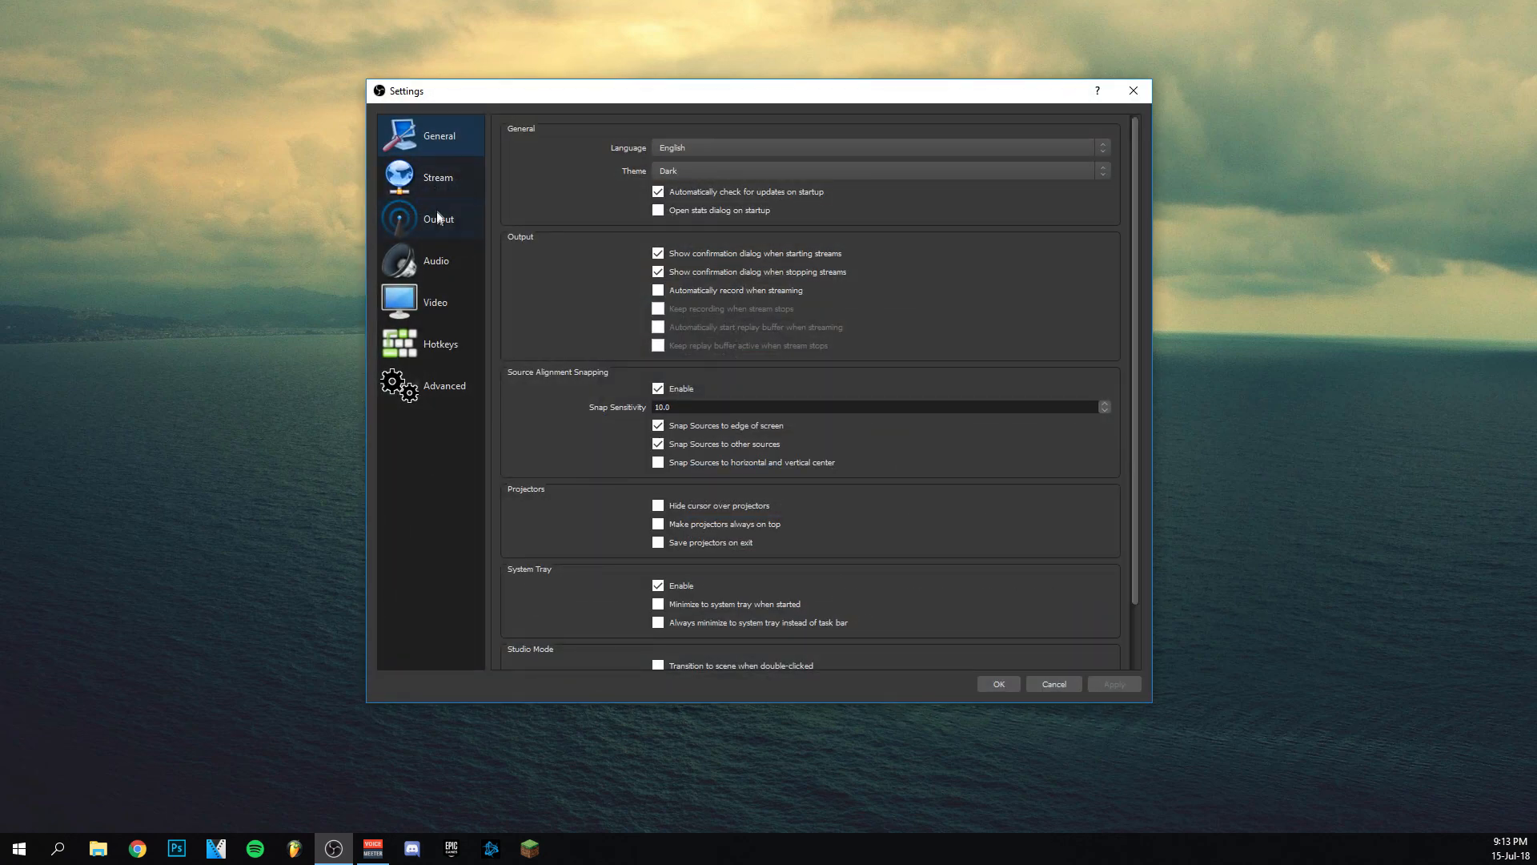
left_click(435, 224)
left_click(432, 261)
left_click(431, 305)
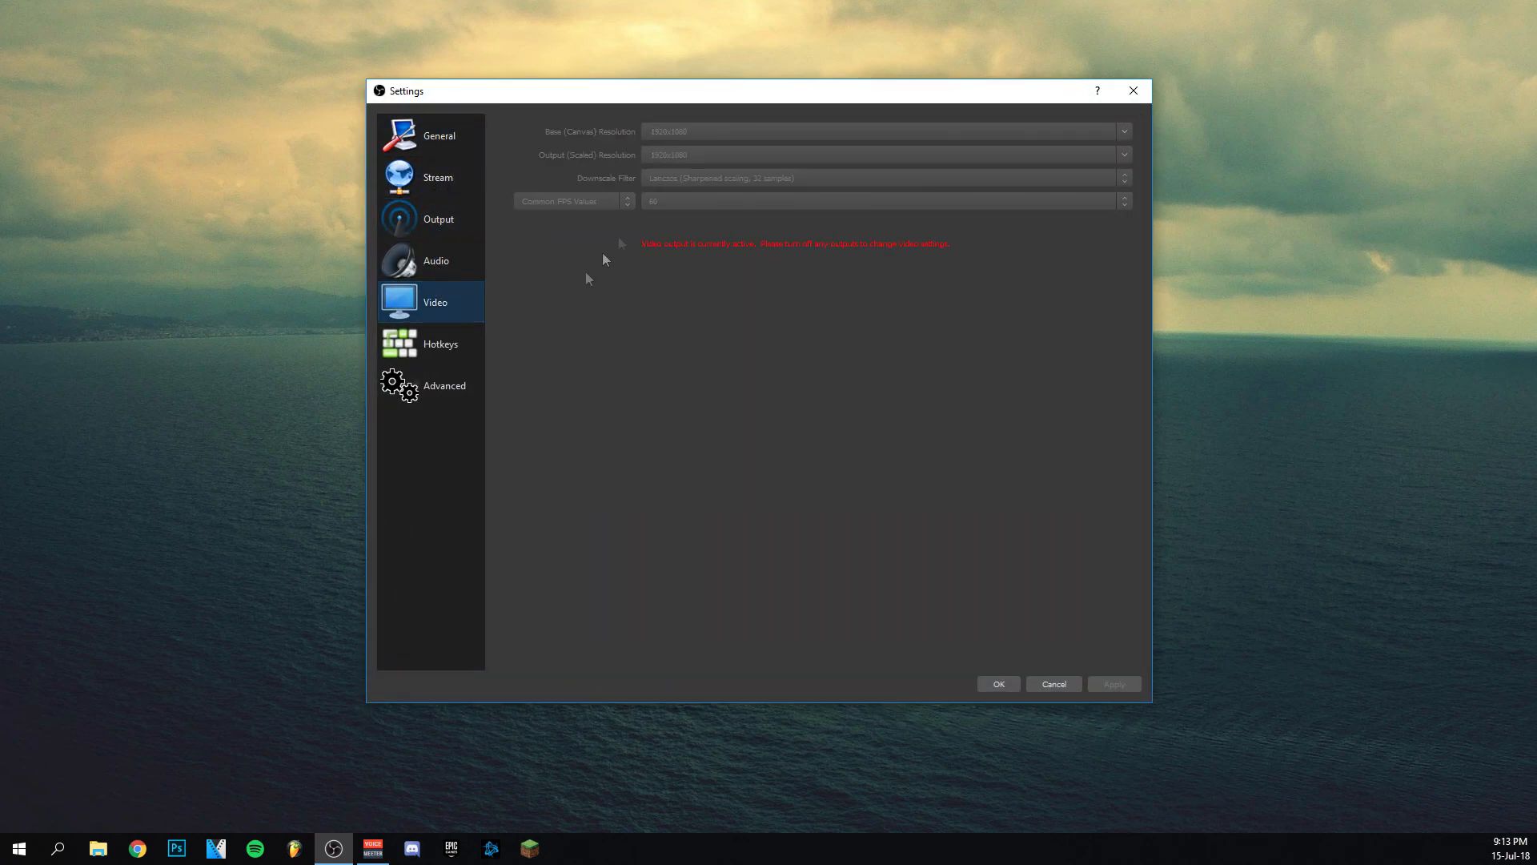
left_click(422, 220)
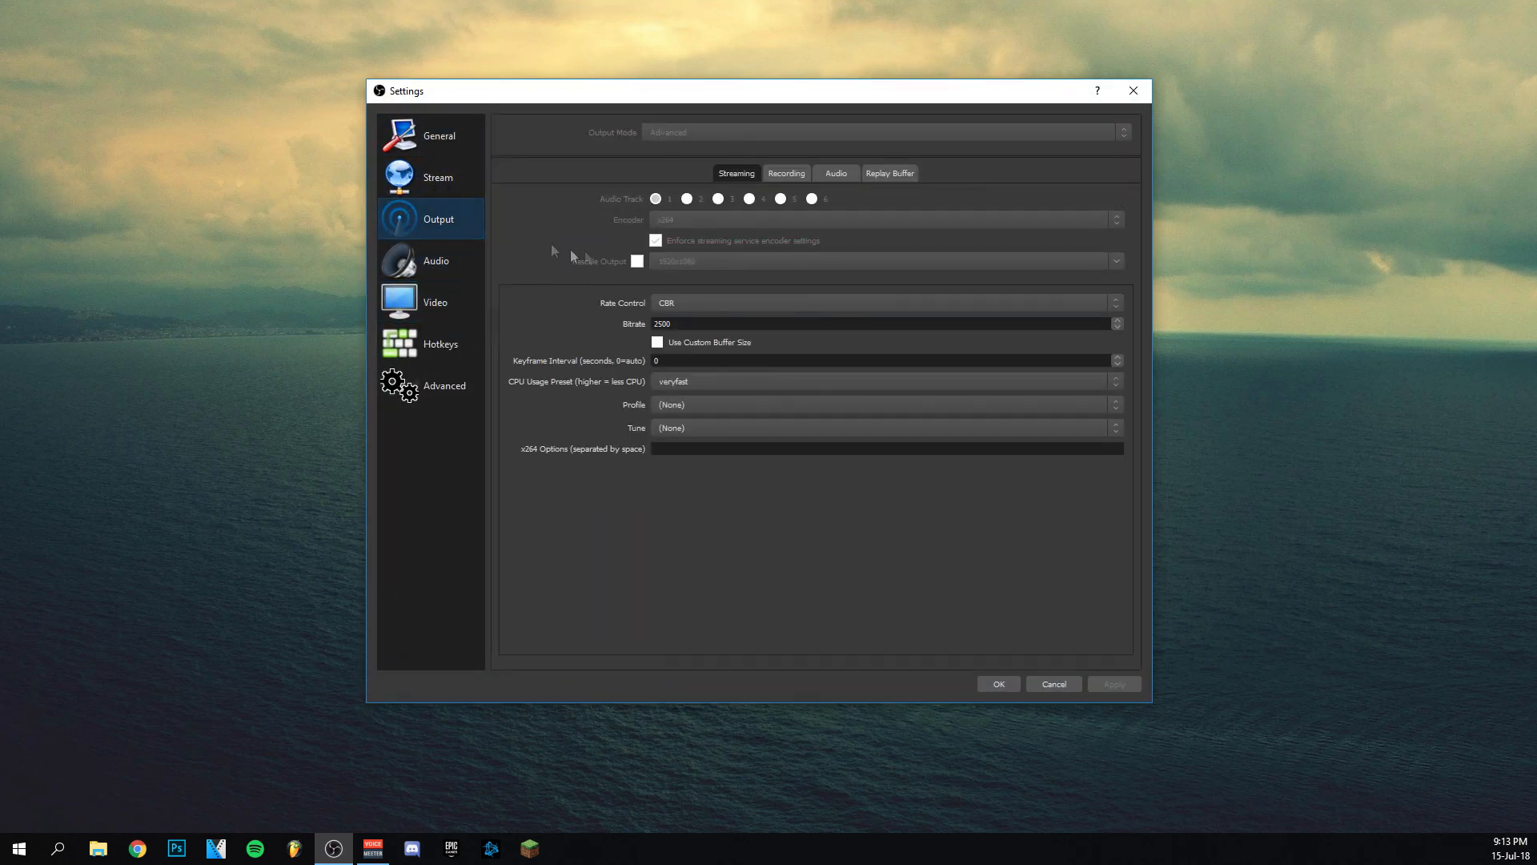
left_click(435, 274)
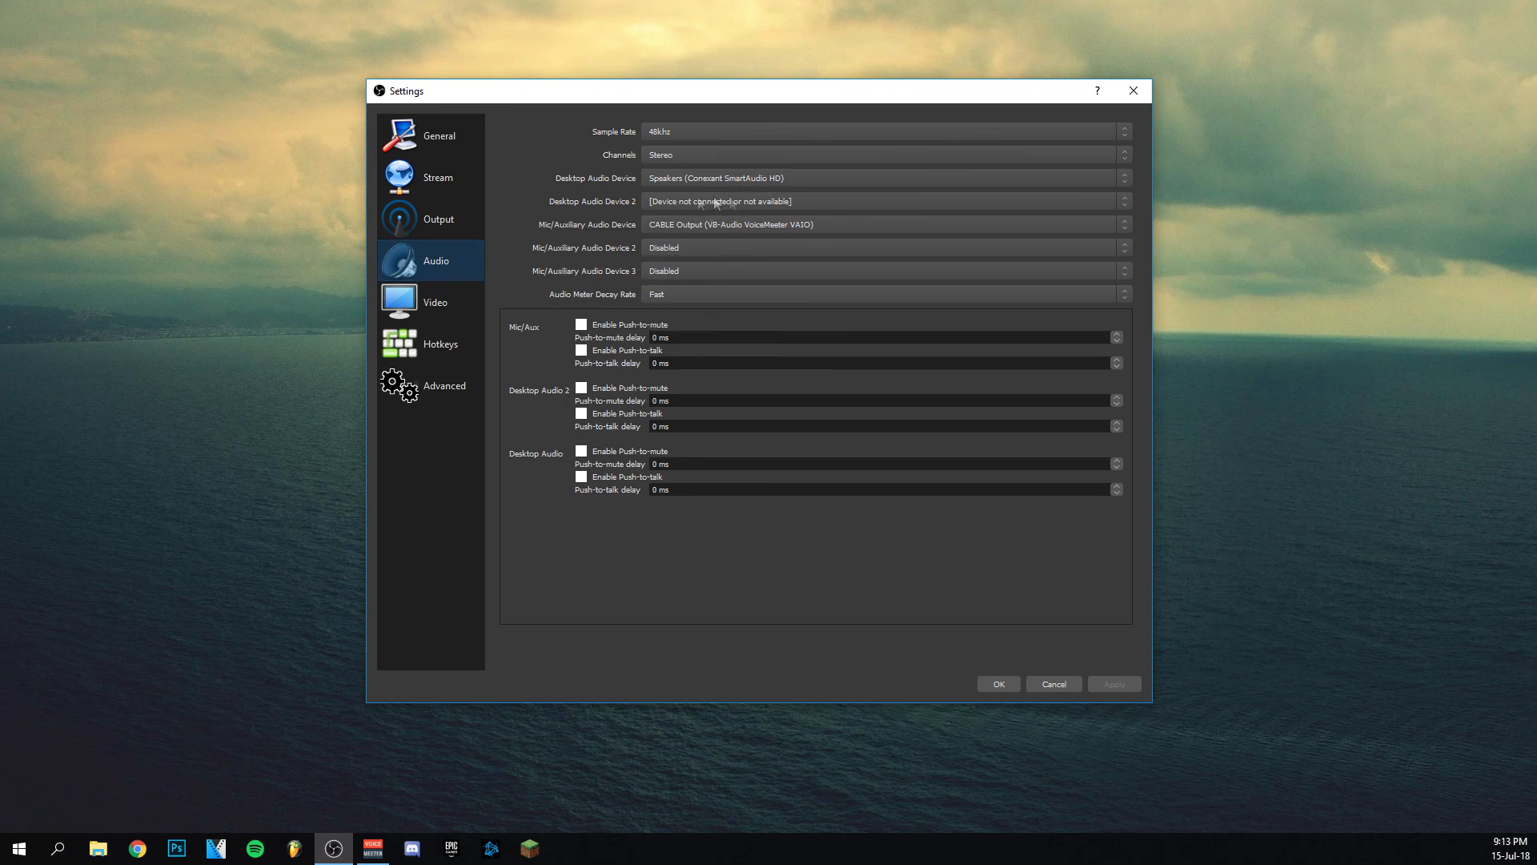
left_click(1074, 684)
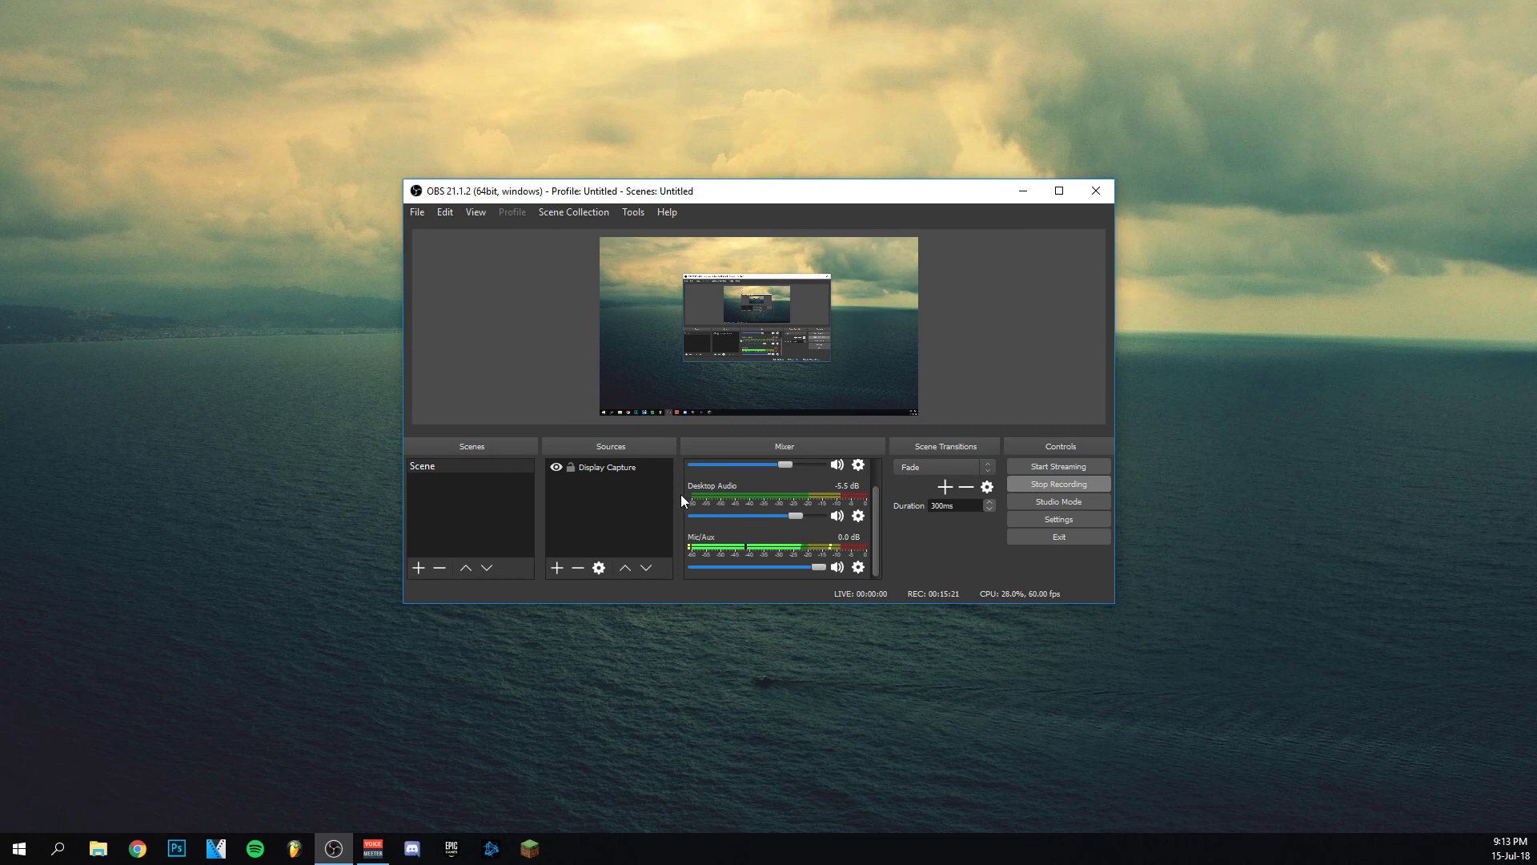
- Review the mixer channels and set the Desktop Audio volume to -8.2 dB
scroll(870, 502, "up", 1)
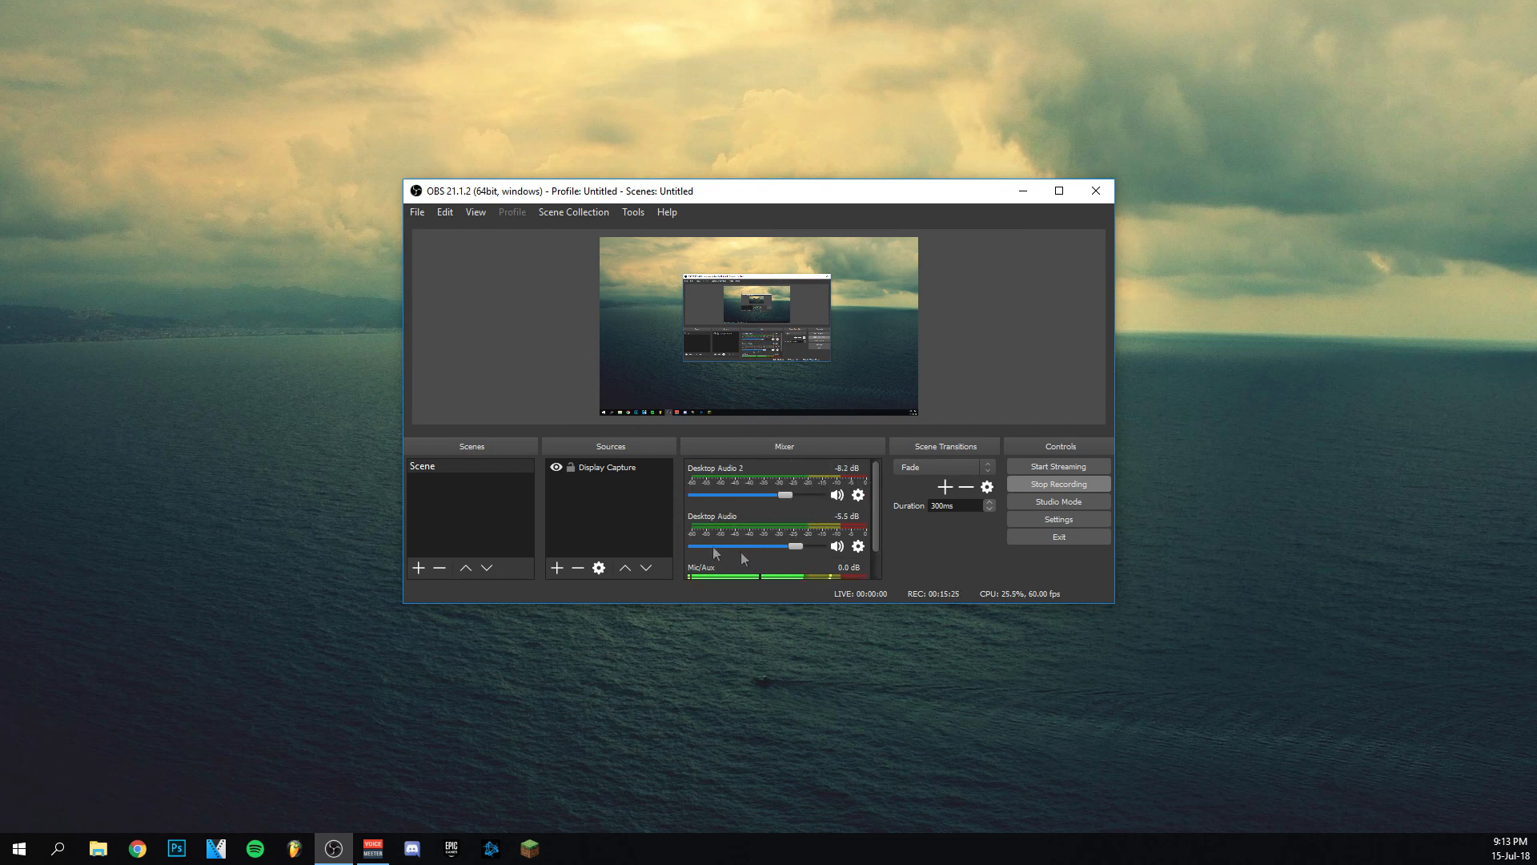
scroll(870, 521, "down", 1)
scroll(869, 516, "up", 1)
scroll(878, 521, "down", 1)
scroll(867, 548, "down", 2)
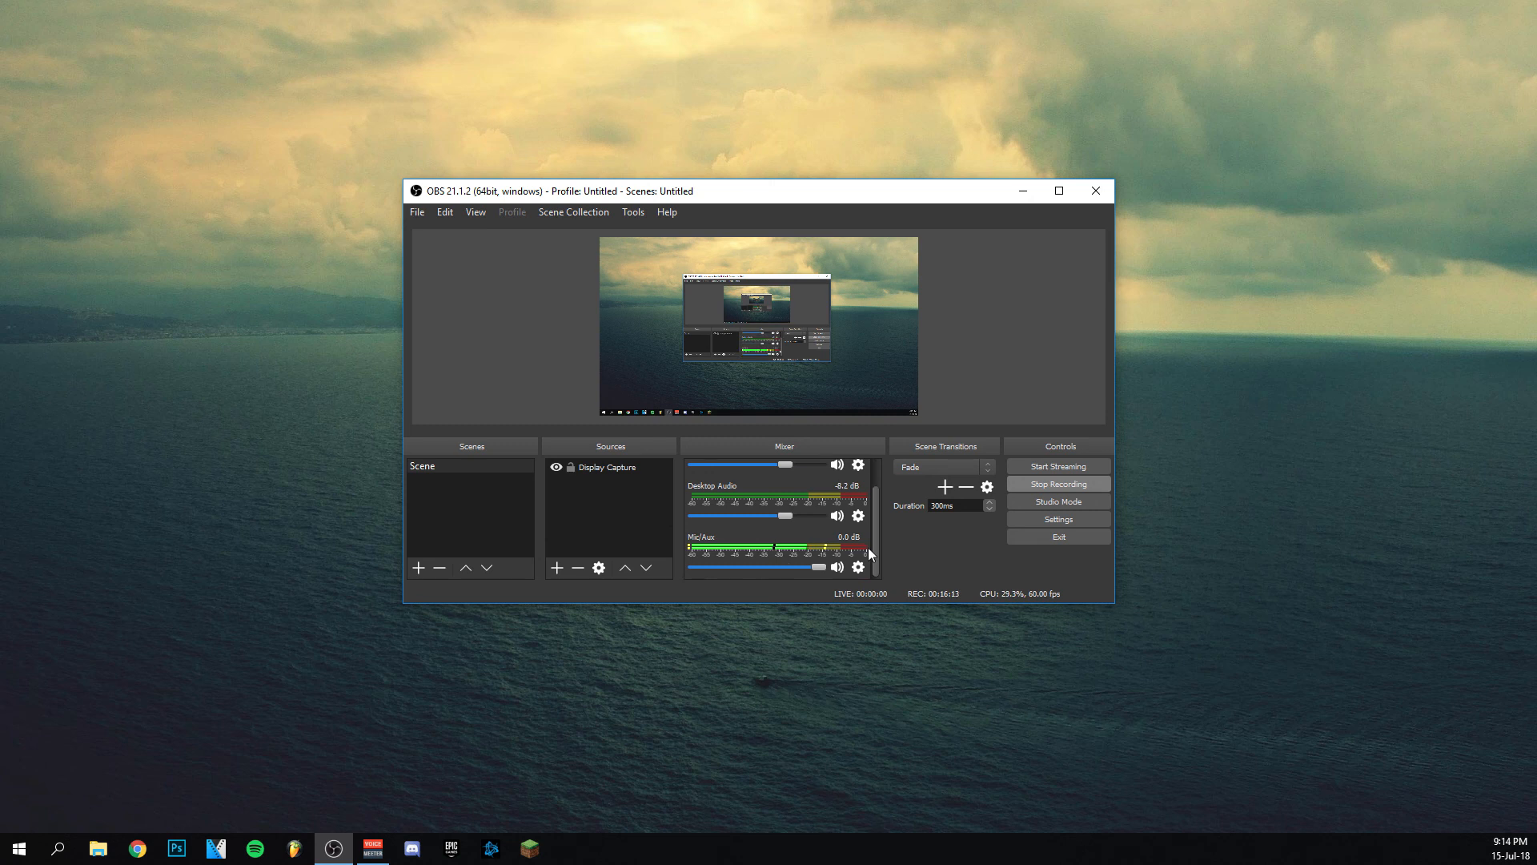
- Open the options of the Mic/Aux channel in the mixer
left_click(857, 567)
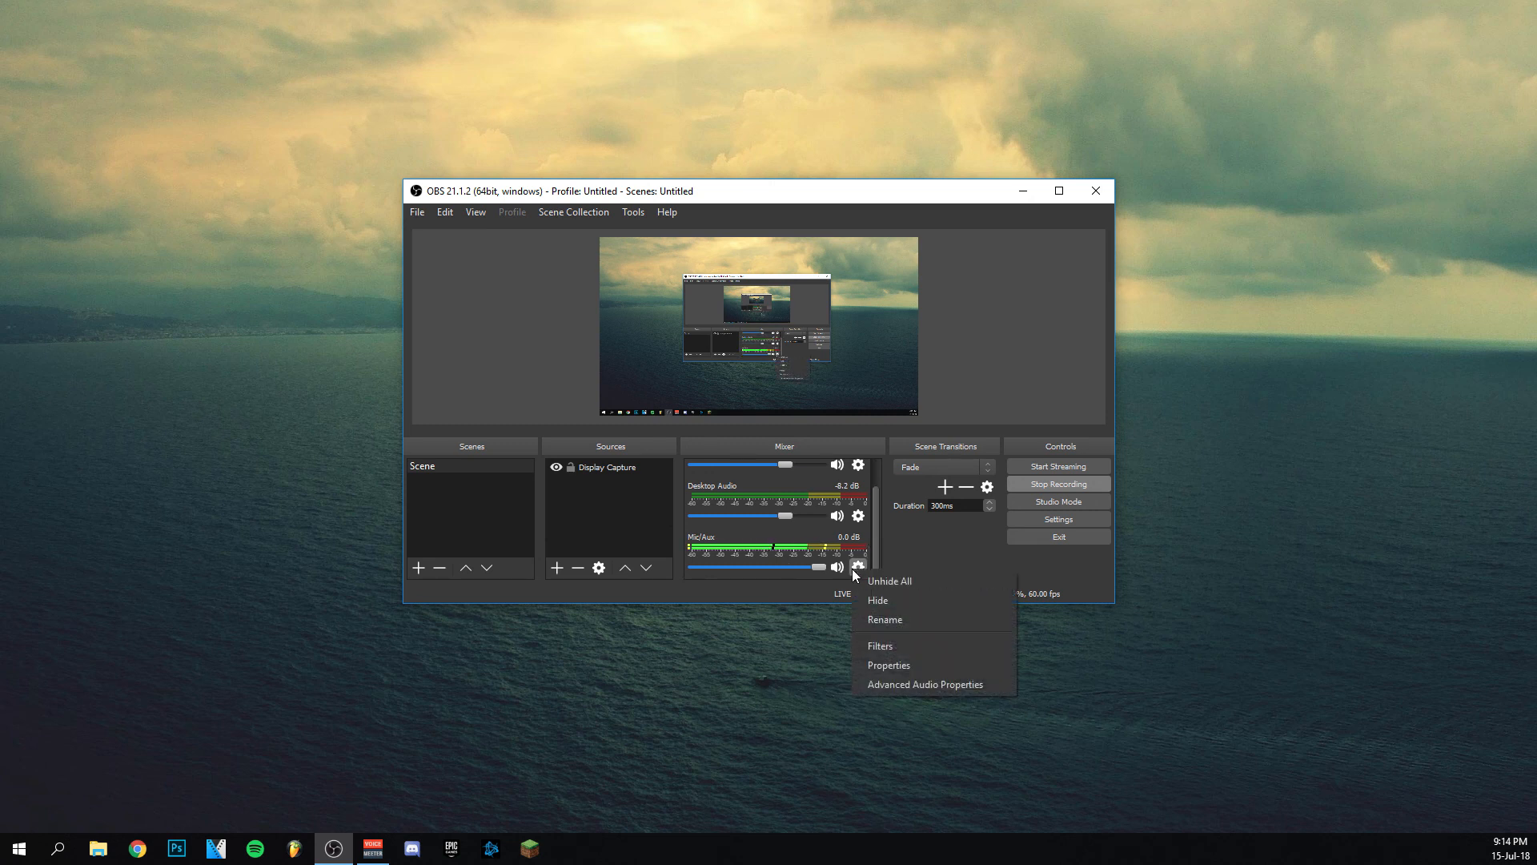